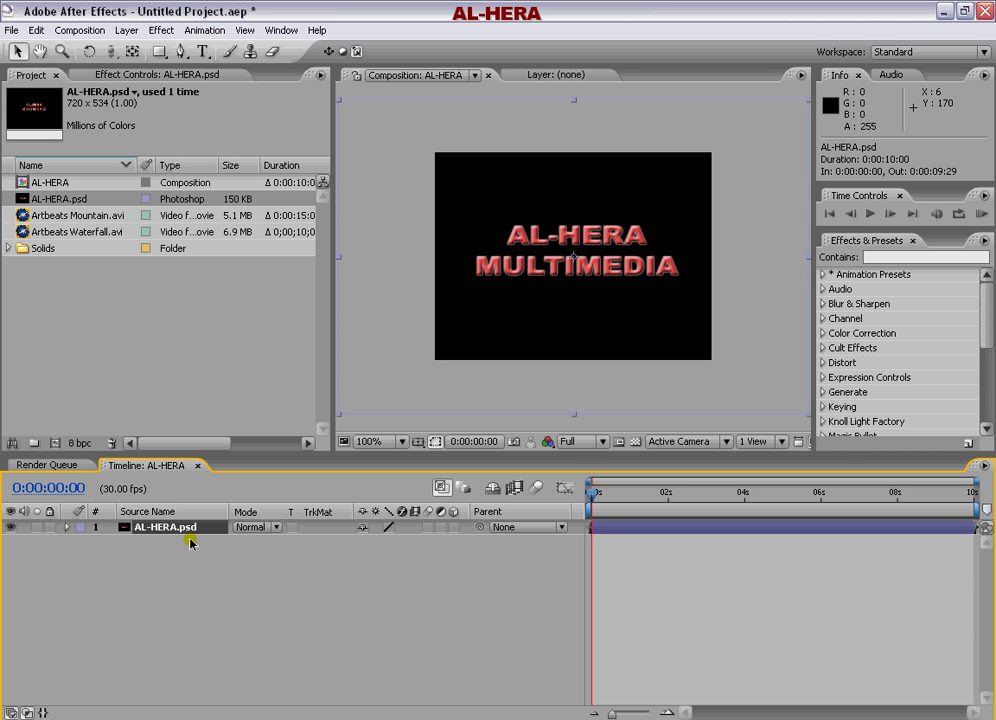
Make the AL-HERA.psd layer a 3D layer and expand its Transform properties.
click(454, 527)
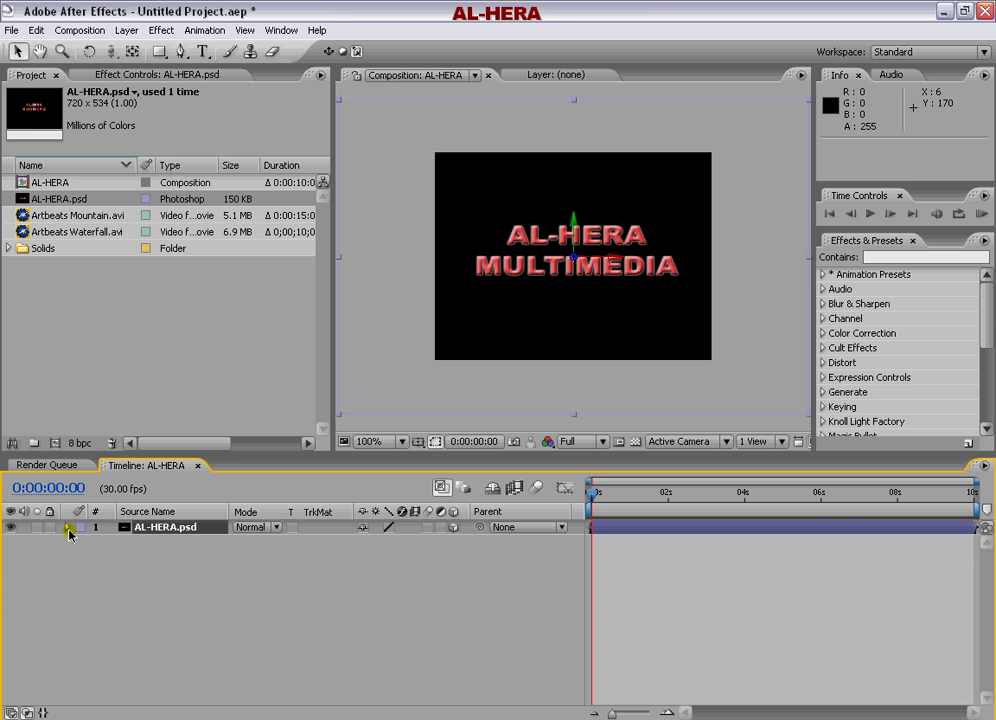
click(67, 528)
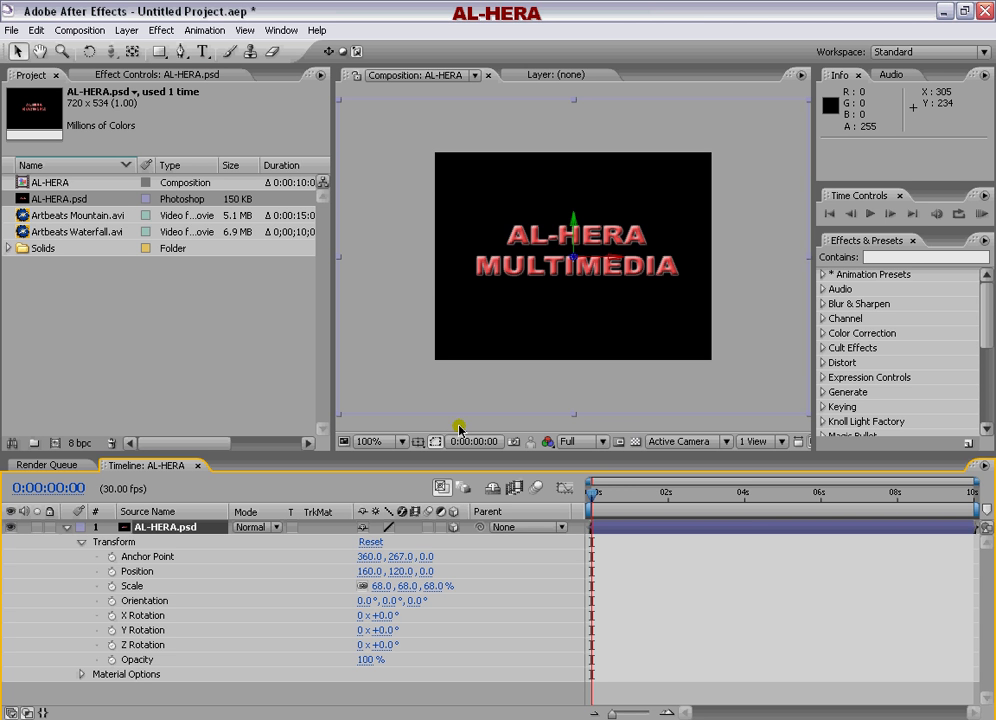
View the composition through Custom View 1 and Custom View 2, and return to the Active Camera view.
click(686, 441)
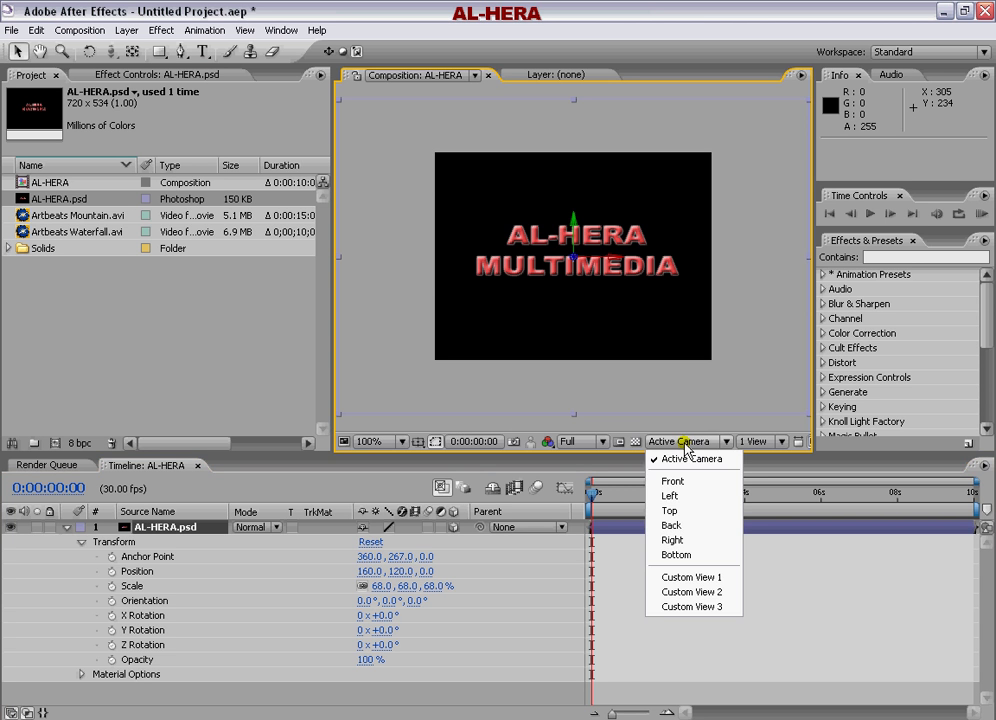
click(683, 578)
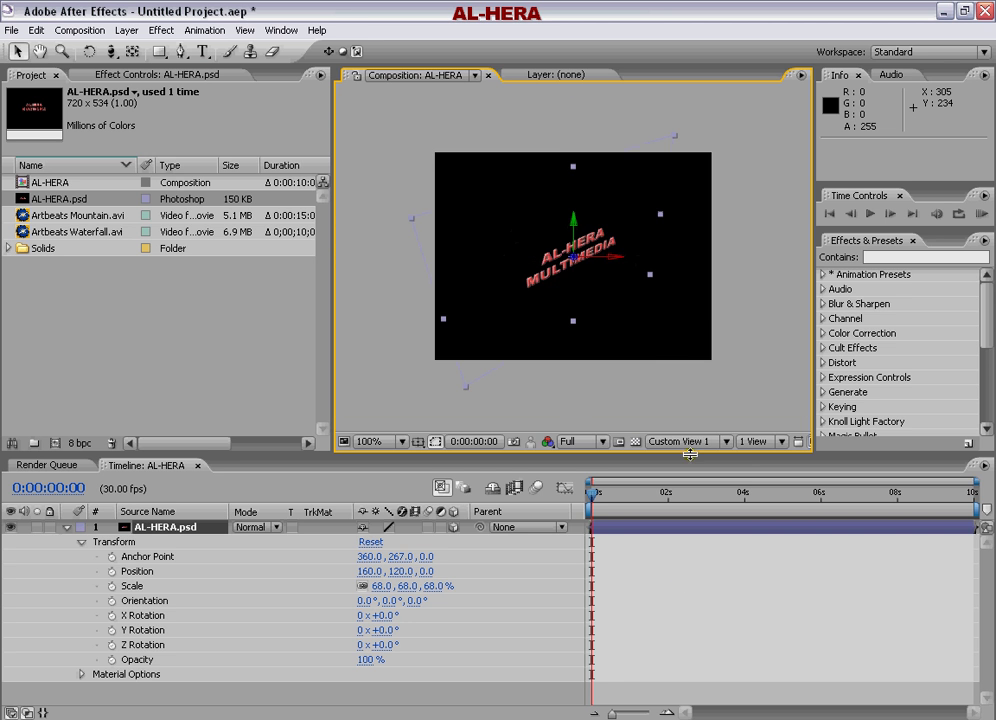
click(686, 441)
click(693, 592)
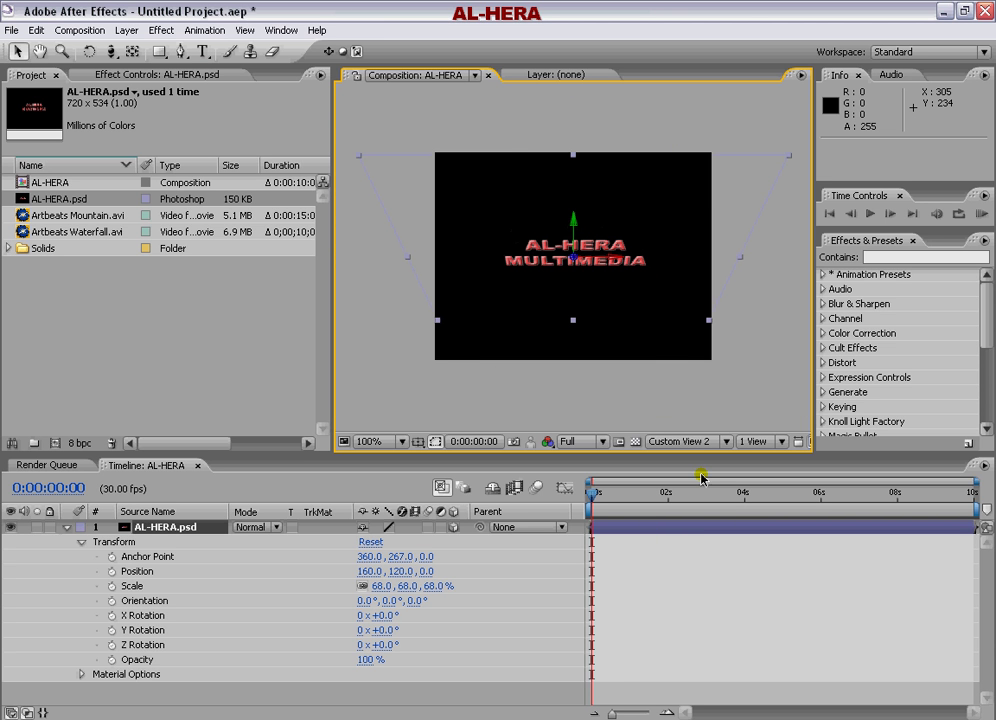
click(686, 441)
click(695, 466)
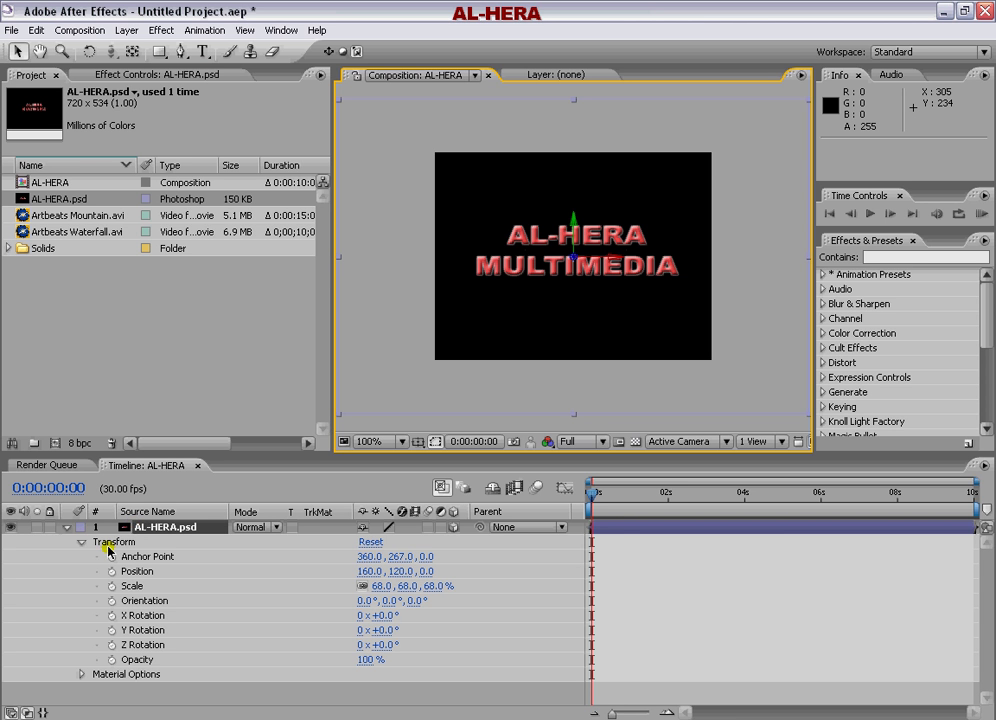
Try keyframing the layer's Orientation from 0:00:00:00 to a Y value of 346° at 0:00:01:26, and undo it.
drag(593, 497, 547, 488)
click(131, 610)
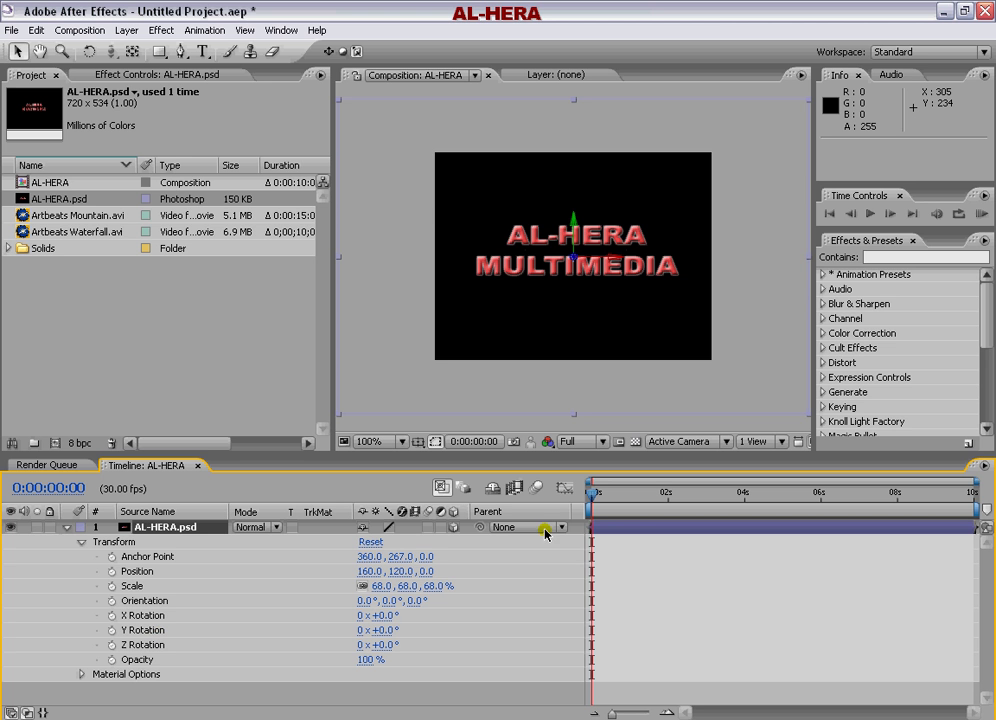
click(113, 601)
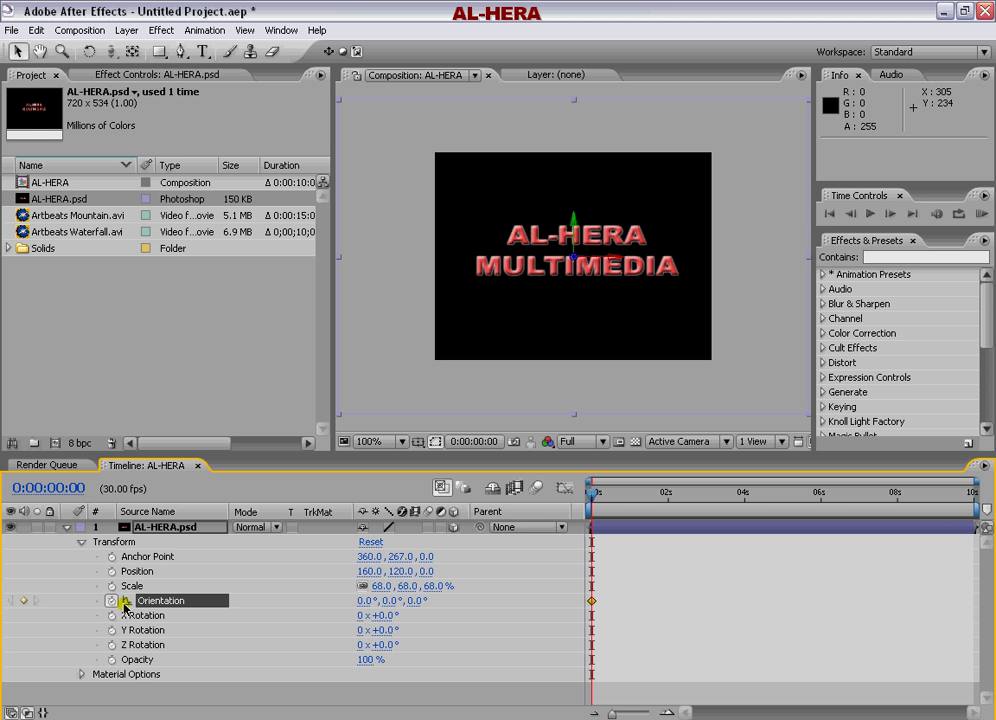
drag(594, 497, 665, 505)
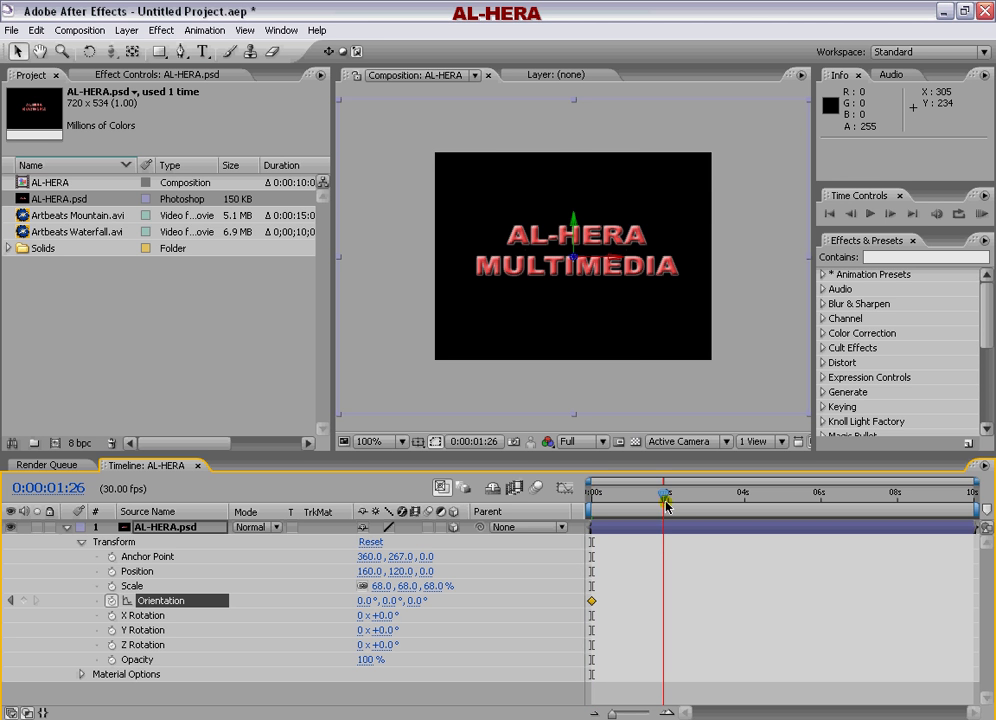
drag(393, 604, 690, 601)
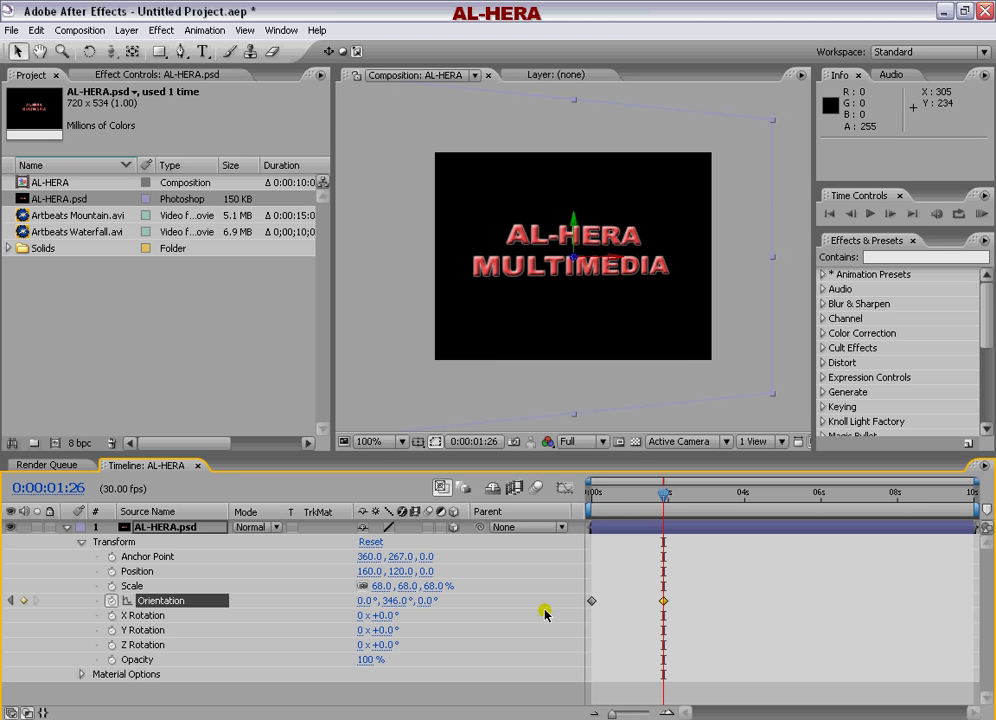
key(ctrl+z)
key(ctrl+z)
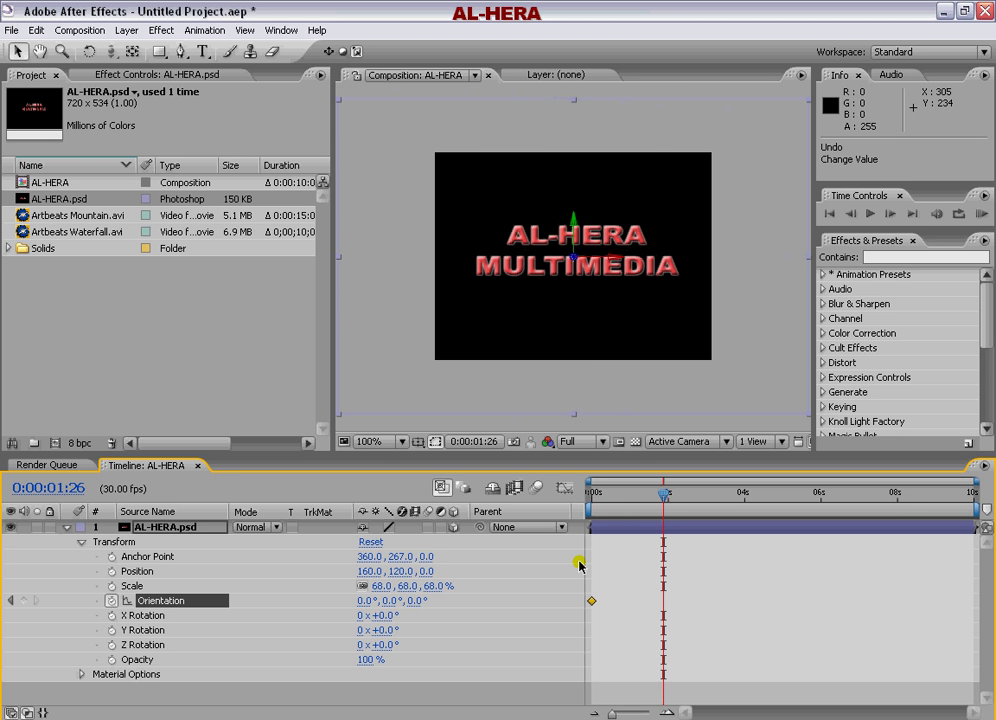
key(ctrl+z)
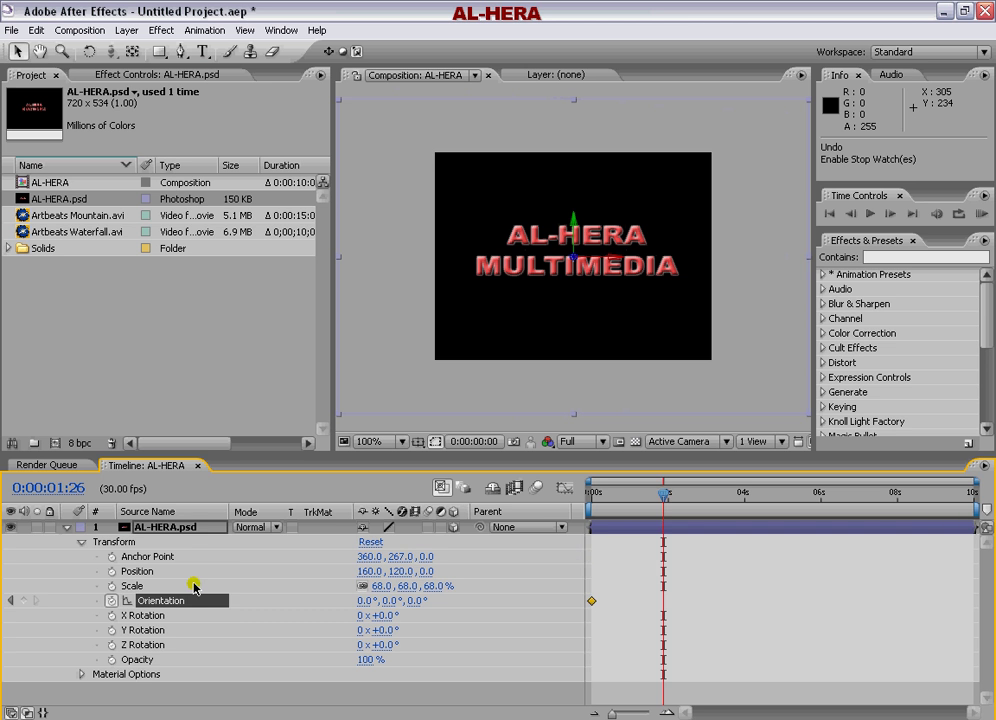
Enable Scale and Orientation keyframing for the AL-HERA.psd layer at 0:00:00:00 and set its scale to 28%.
click(615, 530)
click(362, 587)
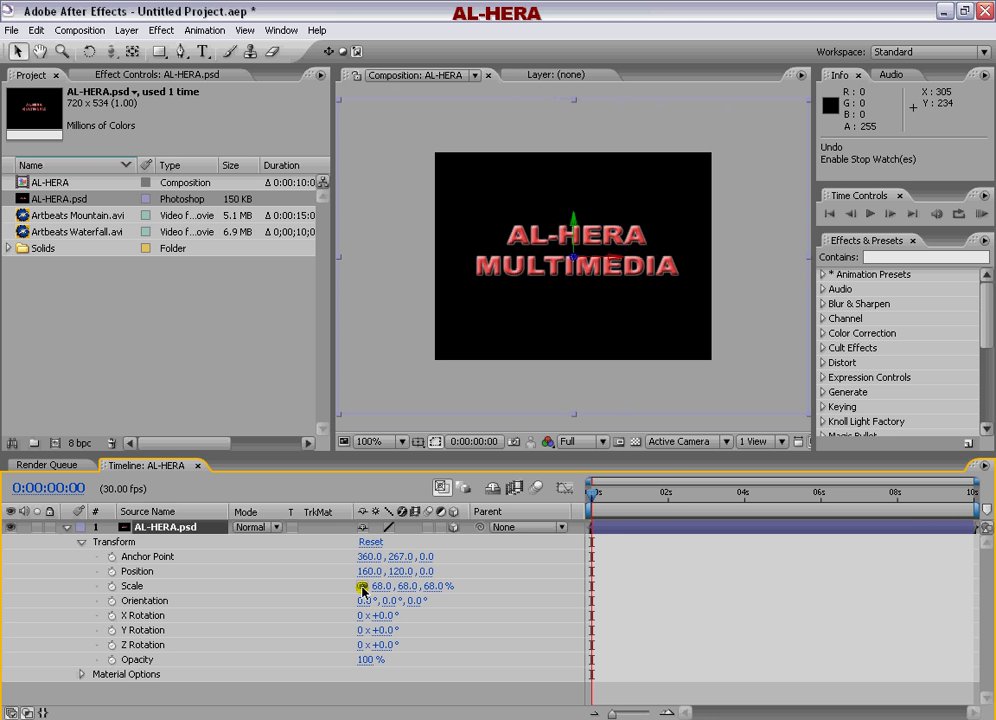
click(407, 601)
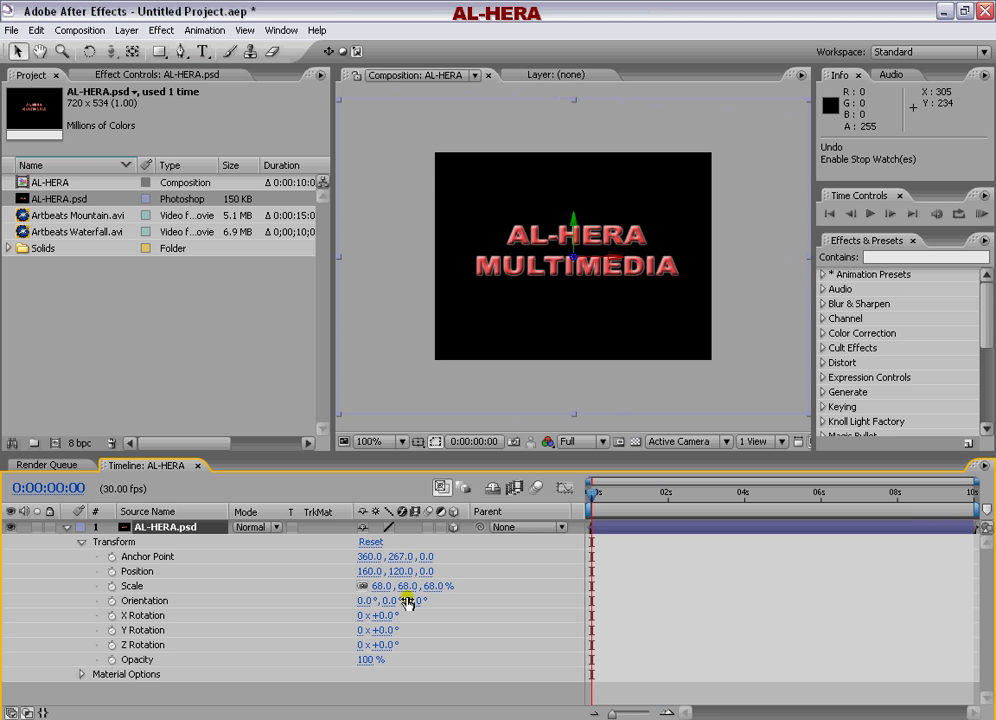
click(114, 587)
click(114, 616)
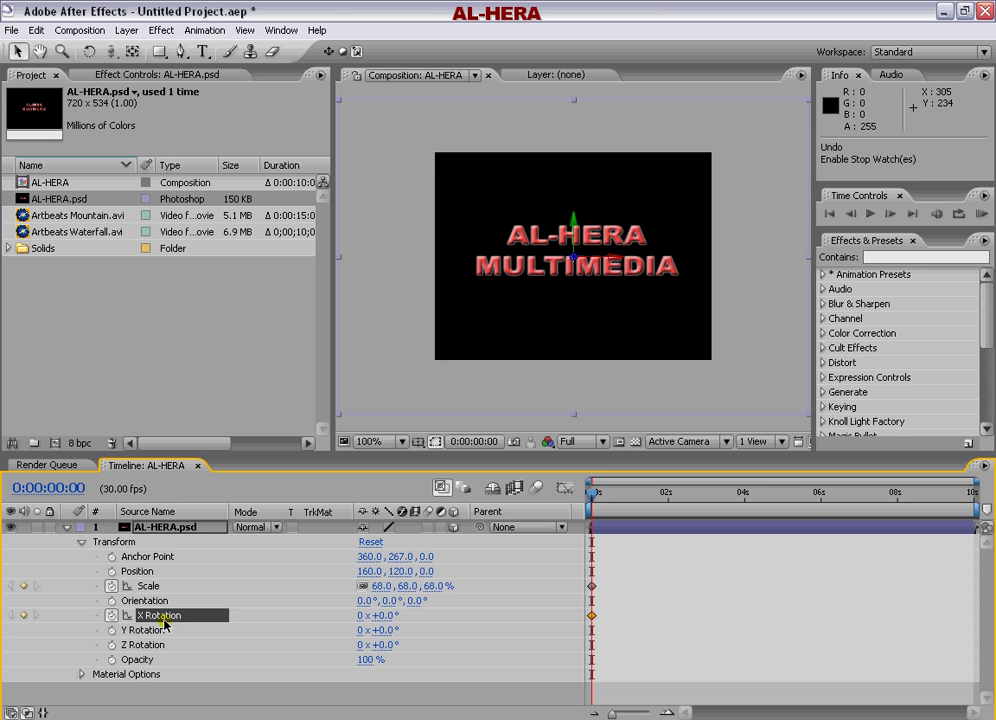
click(113, 616)
click(112, 601)
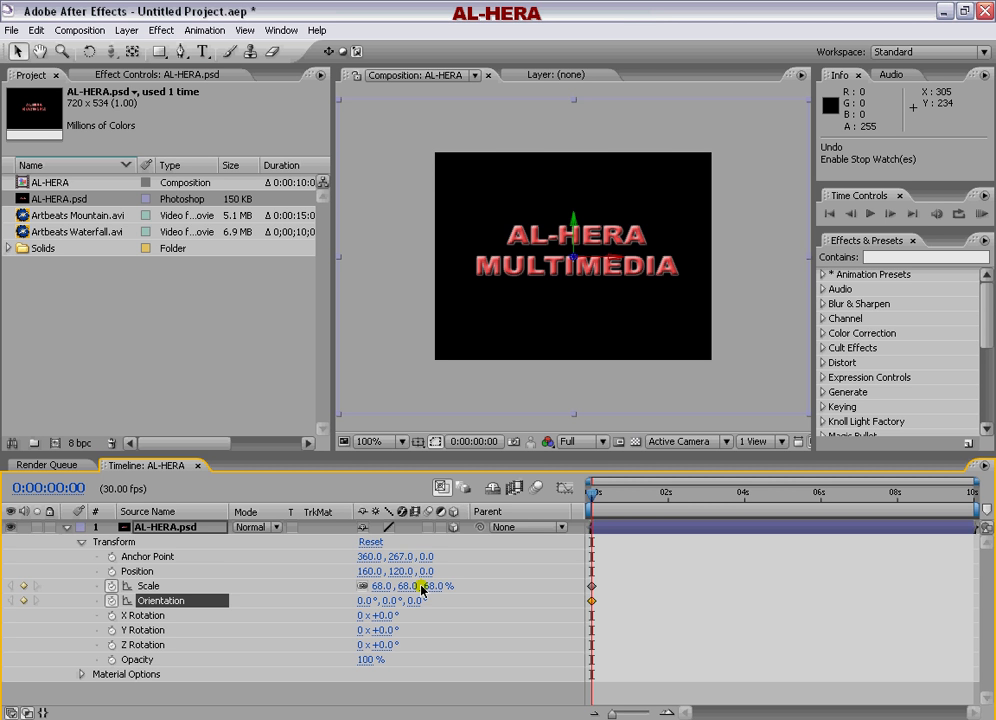
mouse_move(421, 589)
mouse_down()
mouse_move(388, 587)
mouse_move(403, 586)
mouse_up()
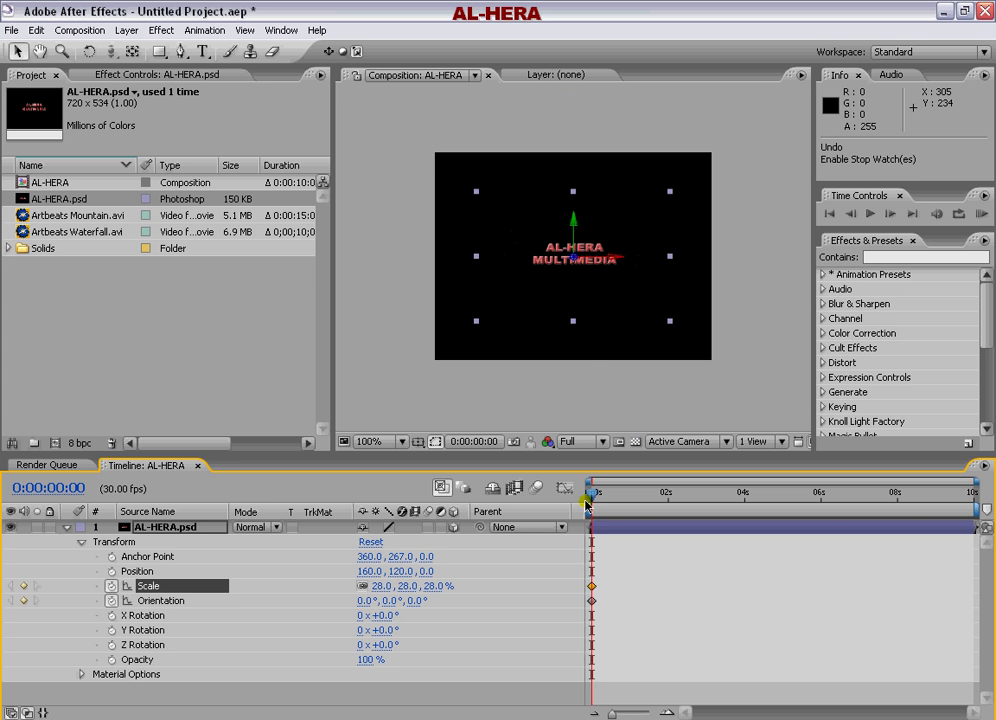
mouse_move(586, 508)
mouse_down()
mouse_move(648, 498)
mouse_move(587, 503)
mouse_up()
Try a Z orientation of 16° on the layer at the first keyframe, and undo it.
click(420, 600)
drag(420, 600, 428, 600)
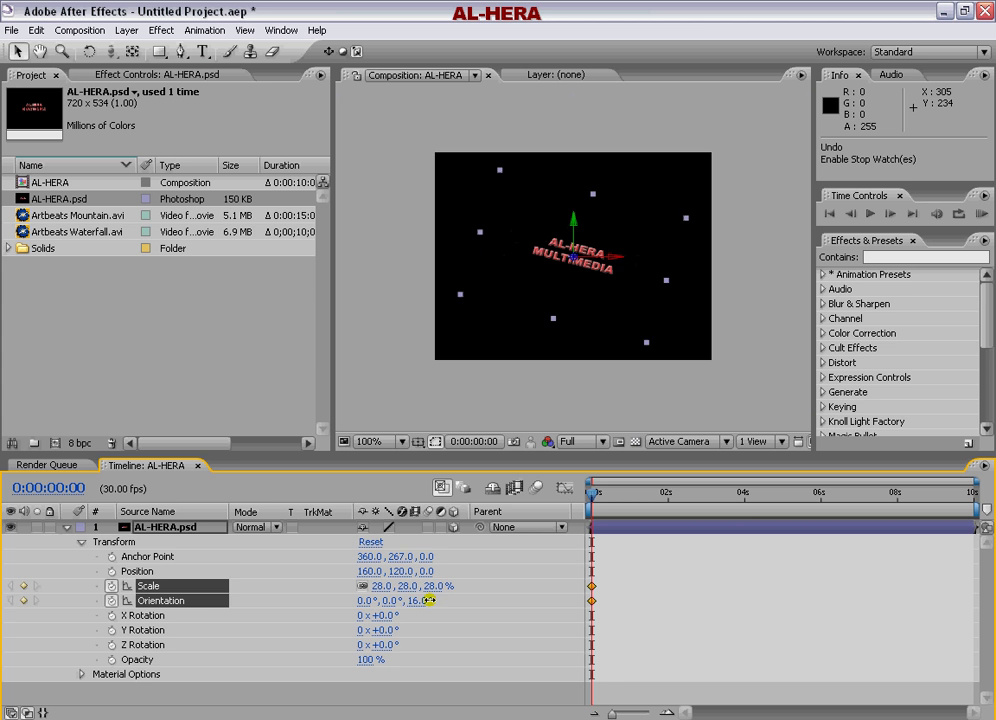
click(407, 604)
key(ctrl+z)
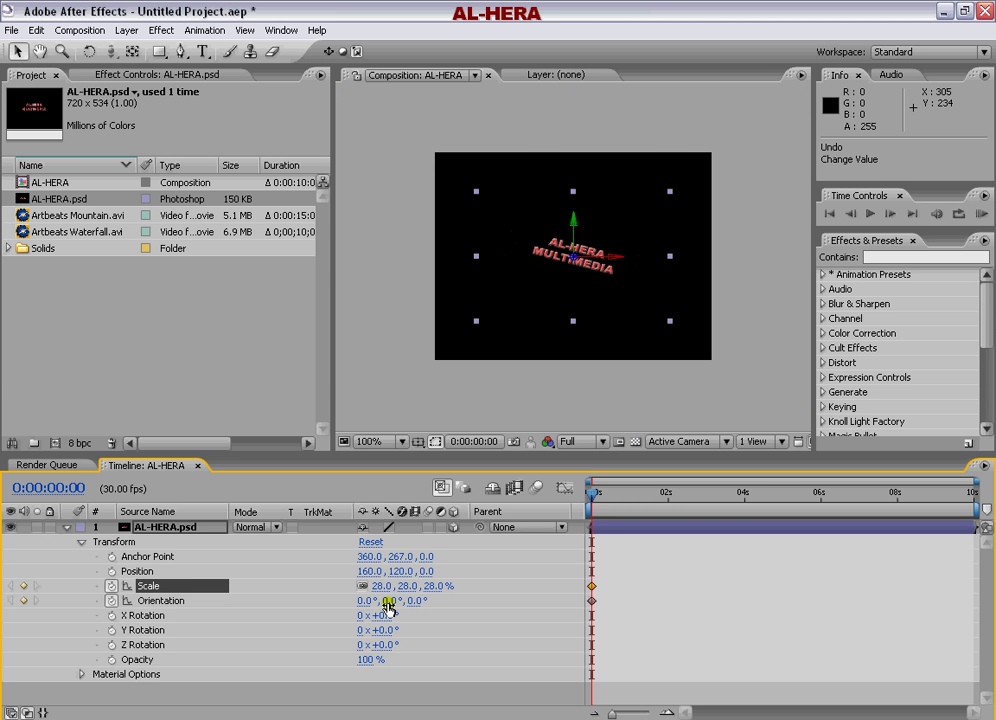
Set the layer's Y orientation to 337° at 0:00:00:00.
drag(388, 605, 367, 602)
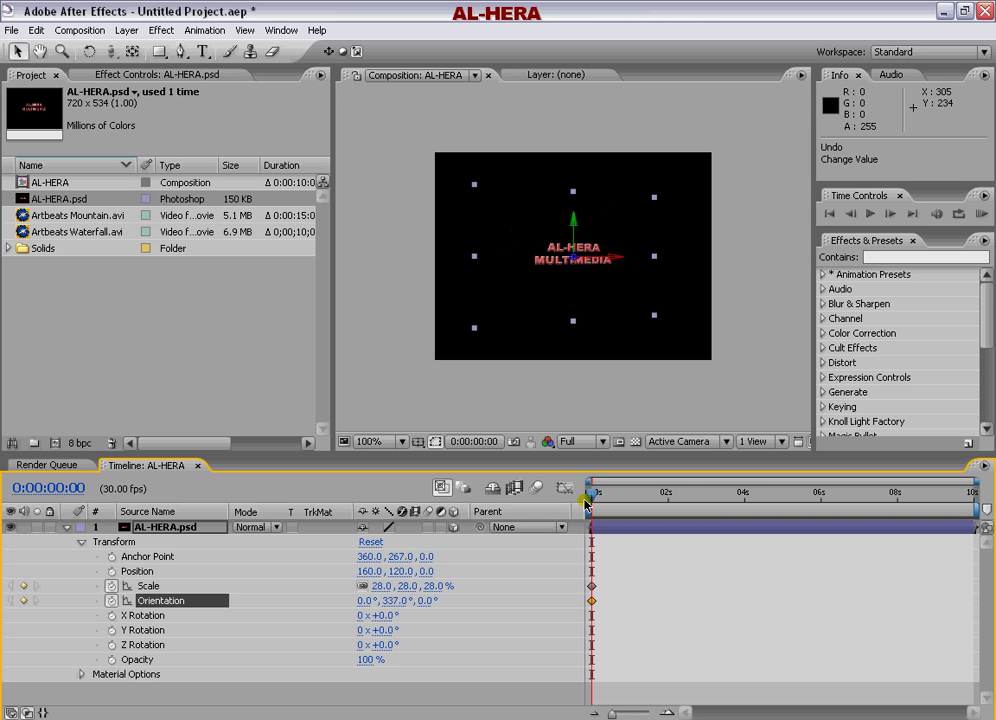
At 0:00:04:00, set the layer's scale to 74% and its Y orientation to 16°.
drag(586, 505, 744, 500)
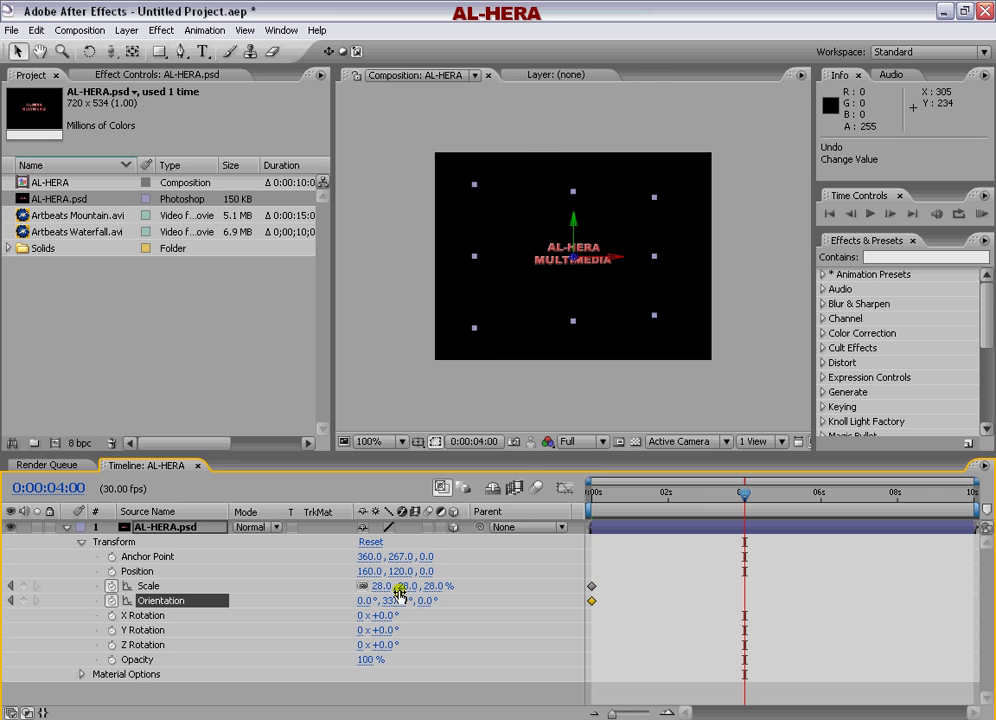
mouse_move(400, 590)
mouse_down()
mouse_move(445, 587)
mouse_move(405, 604)
mouse_up()
click(357, 648)
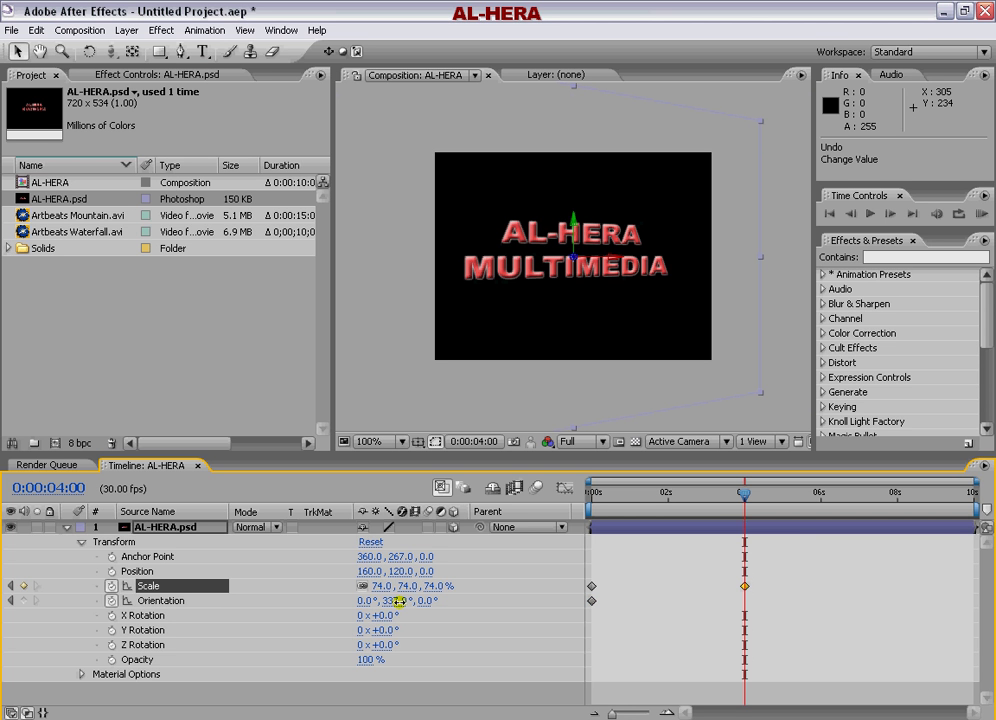
drag(399, 601, 443, 592)
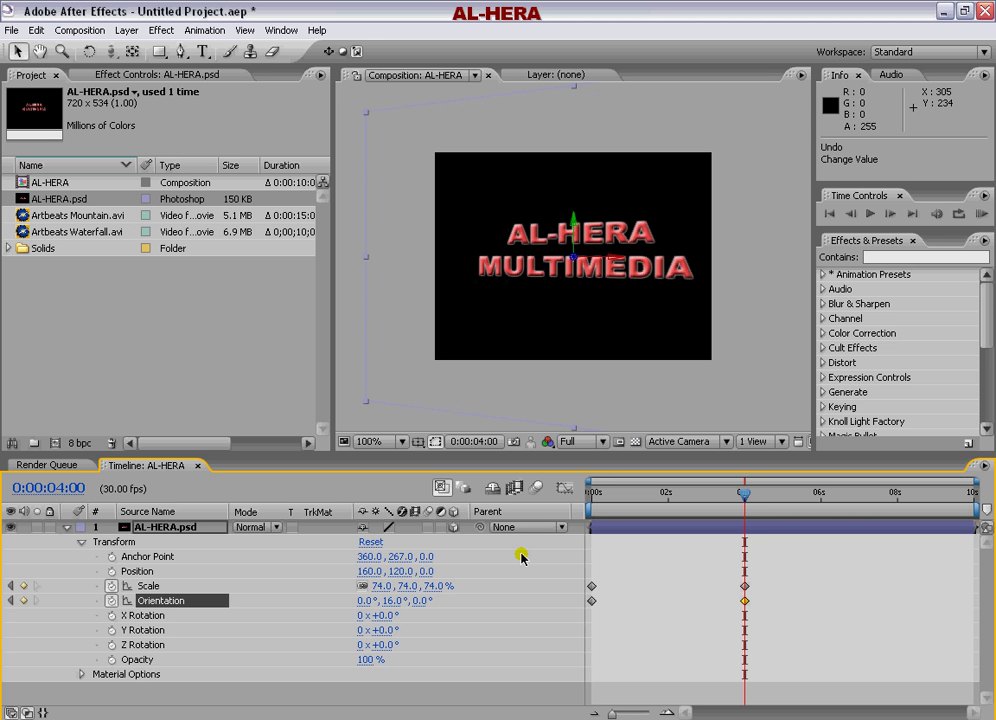
Preview the logo's scale and orientation animation over the first four seconds, and collapse the layer's properties.
drag(752, 497, 667, 513)
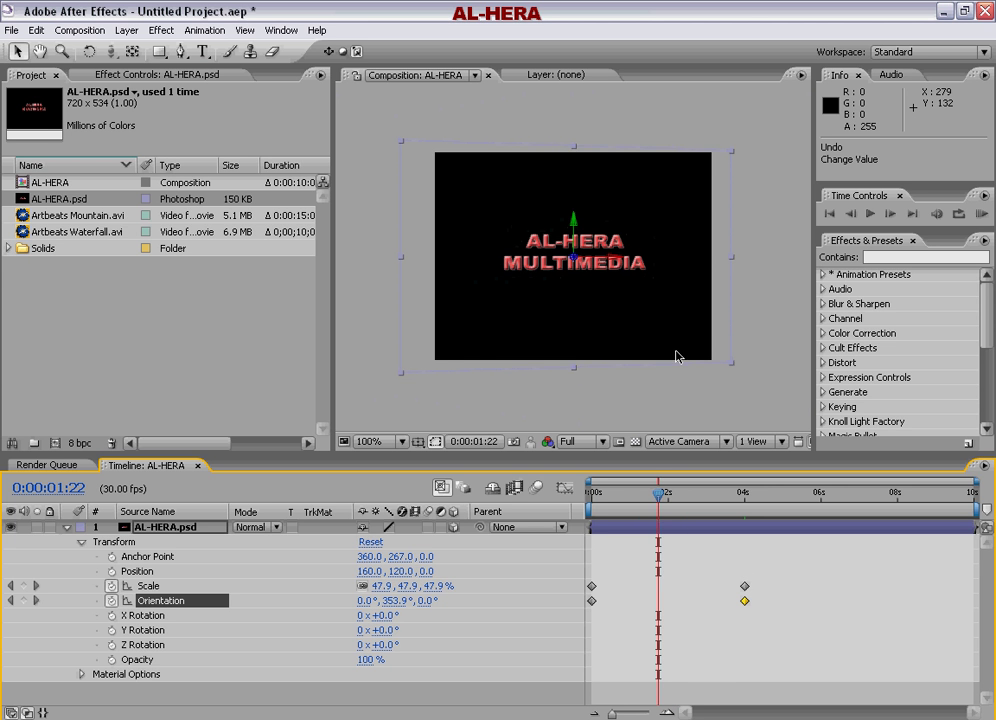
key(Page_Up)
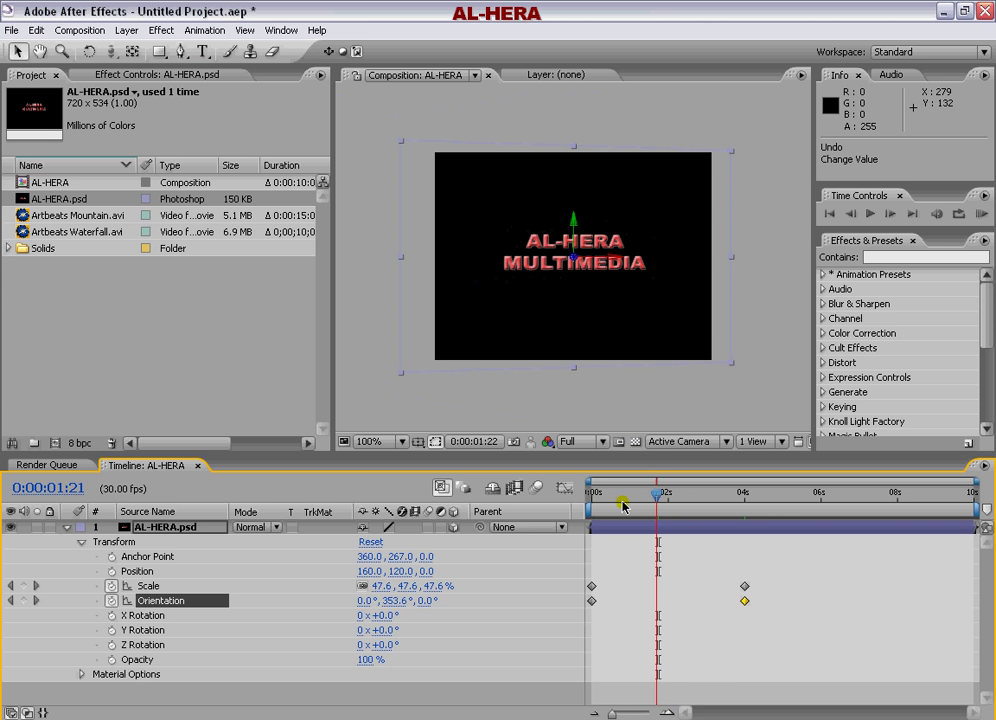
key(Home)
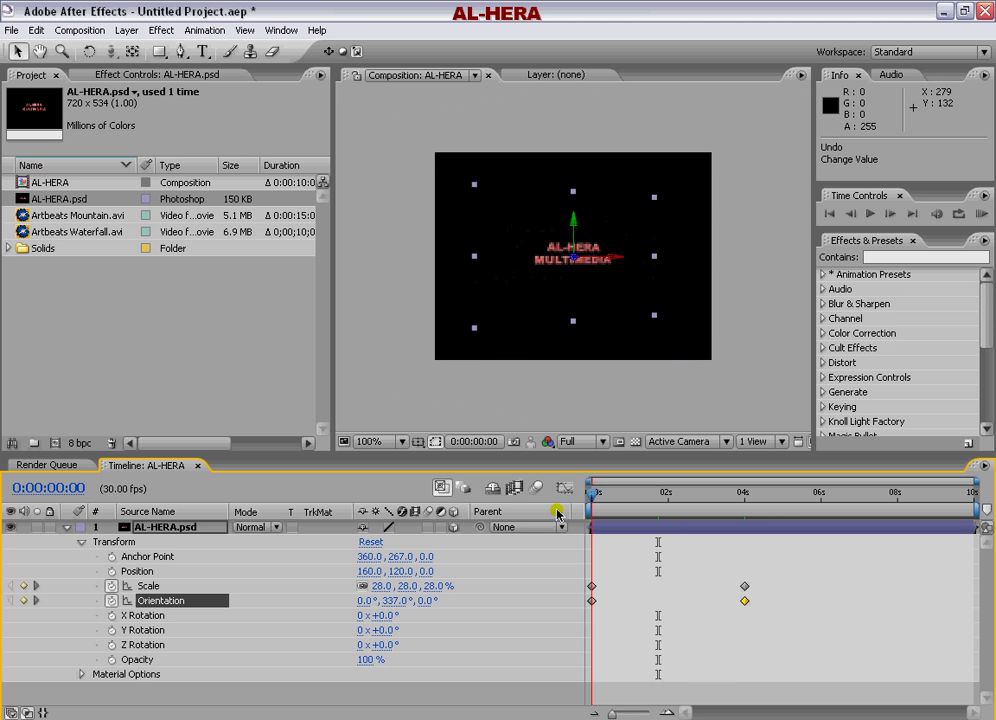
key(space)
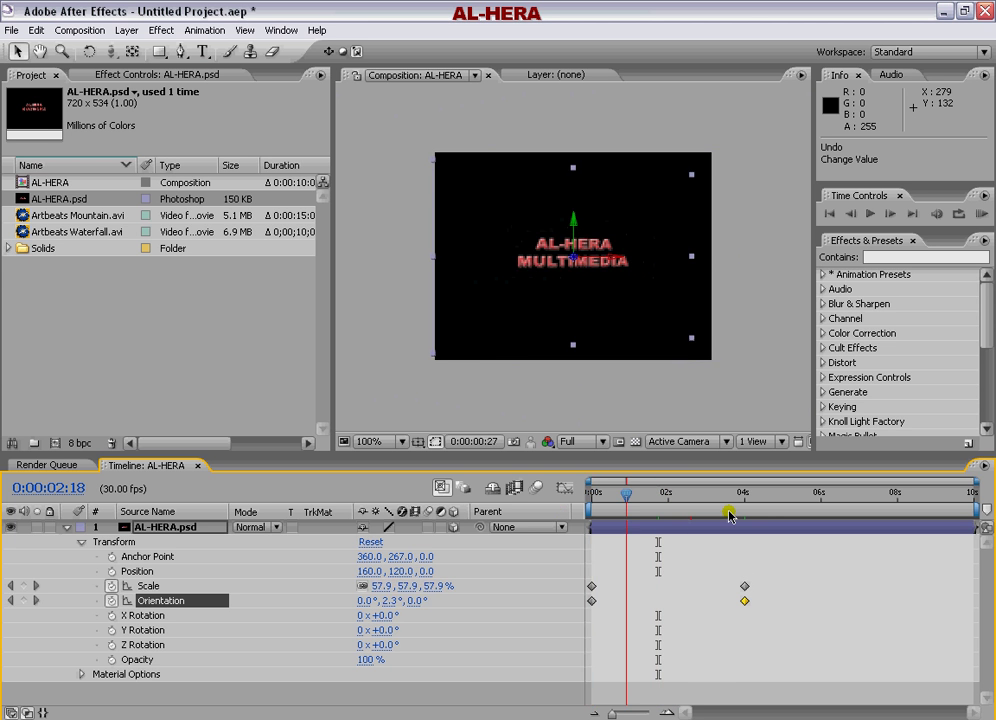
drag(741, 519, 640, 517)
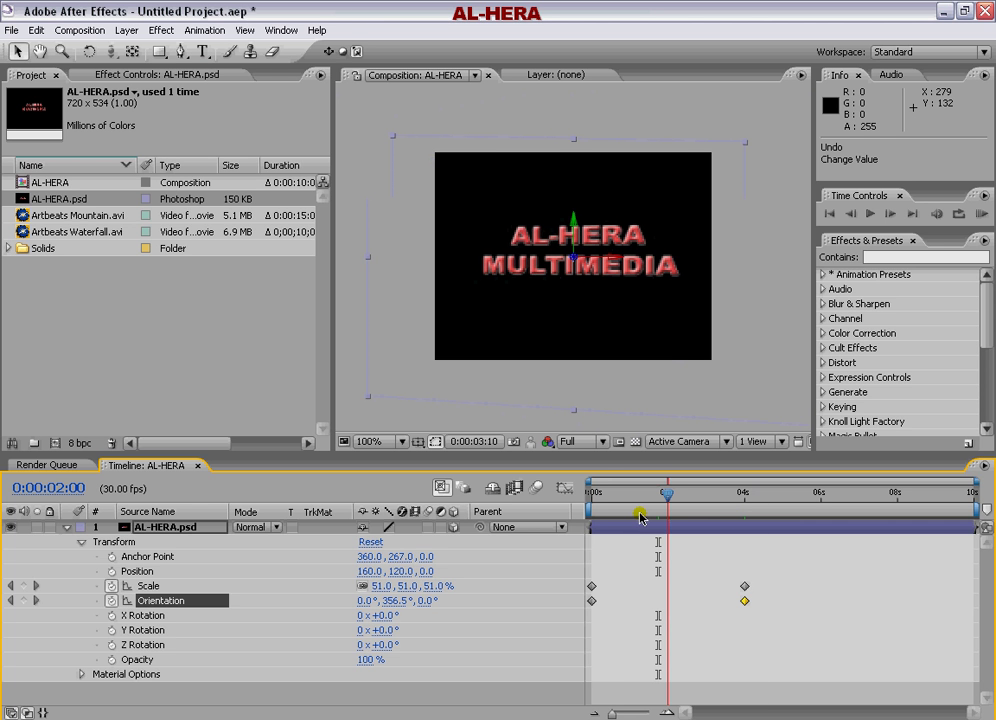
click(65, 528)
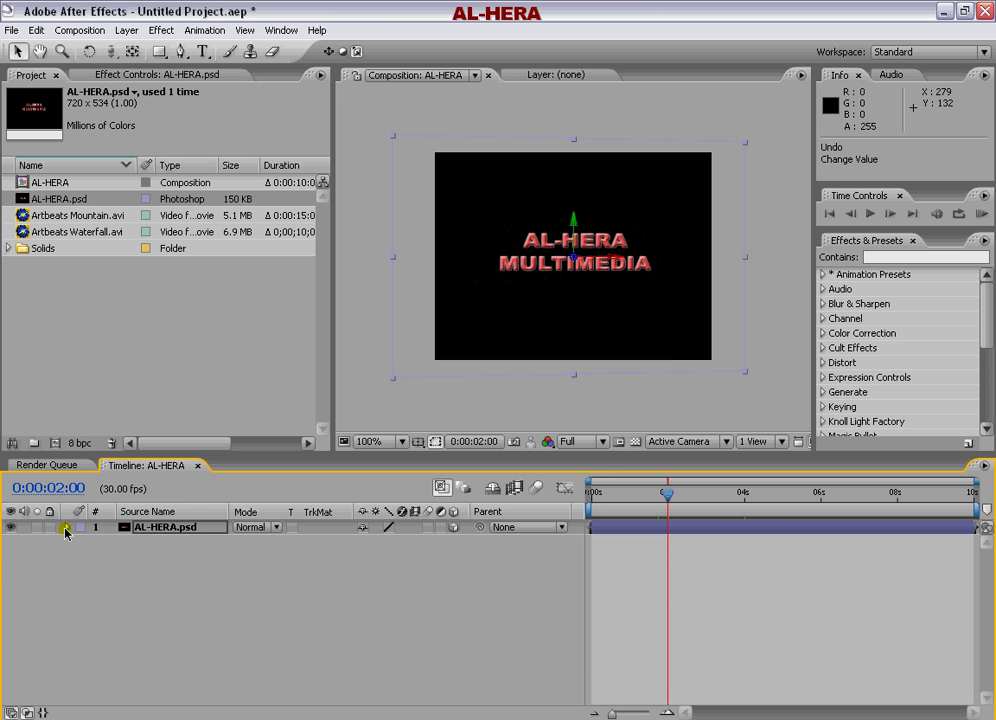
right_click(133, 586)
mouse_move(134, 584)
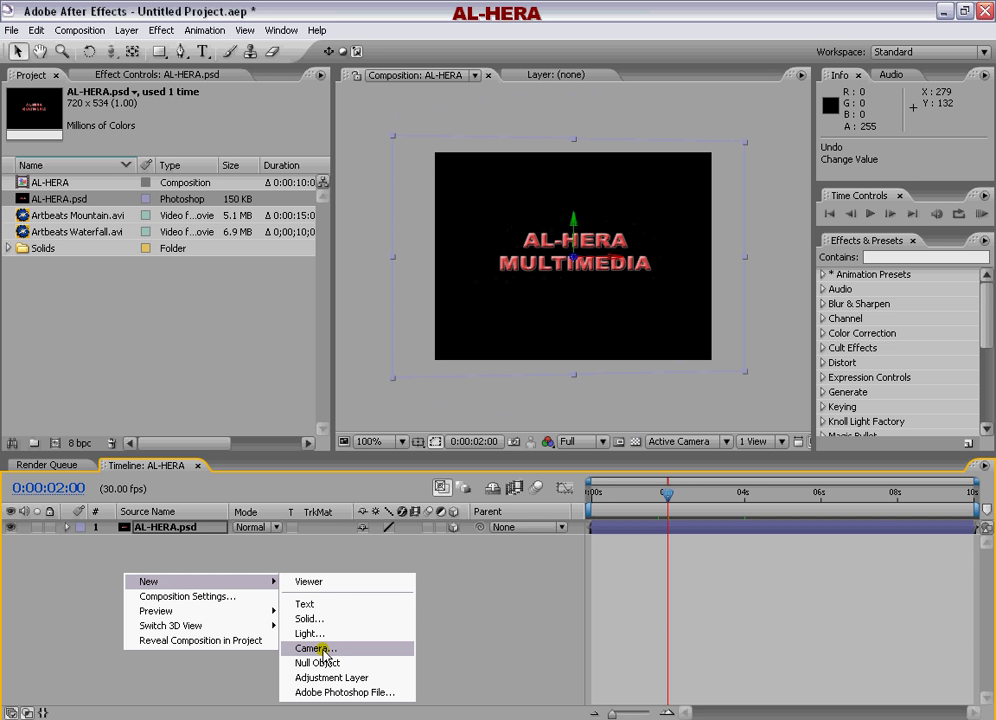
click(530, 581)
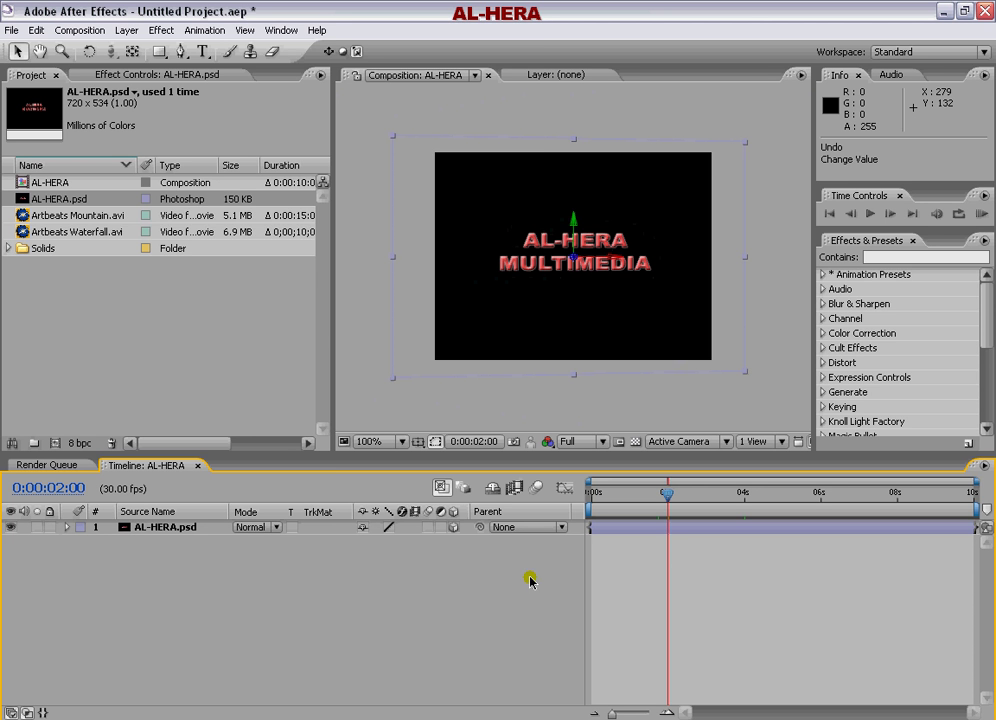
Add a new camera layer named Camera 1 to the composition, with the Custom preset and a zoom of 311.1.
click(128, 30)
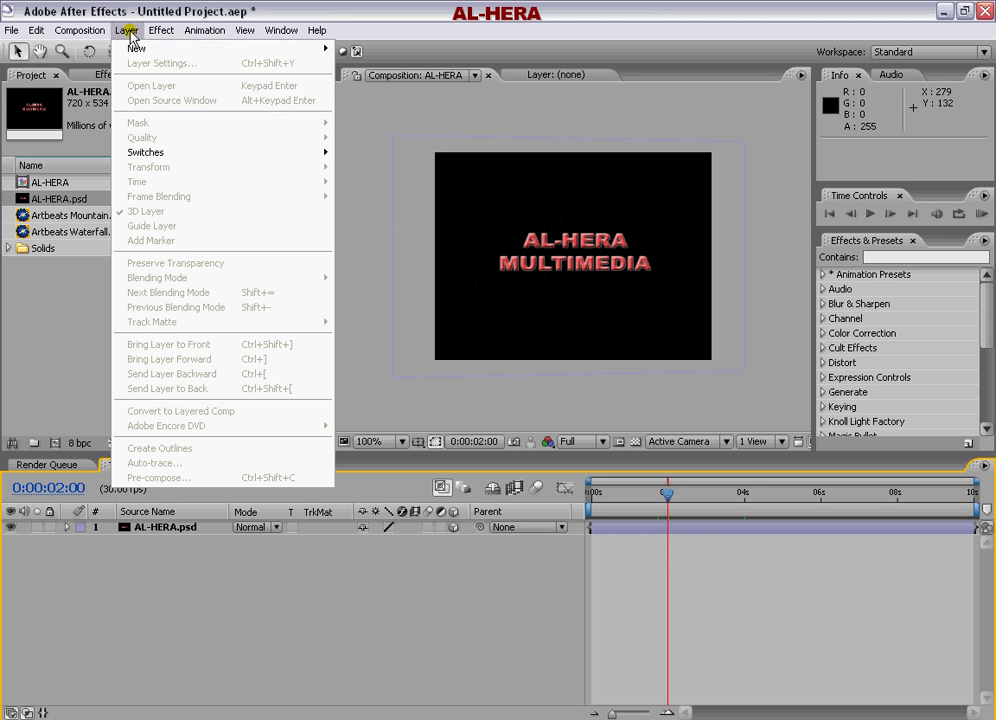
mouse_move(213, 58)
click(351, 103)
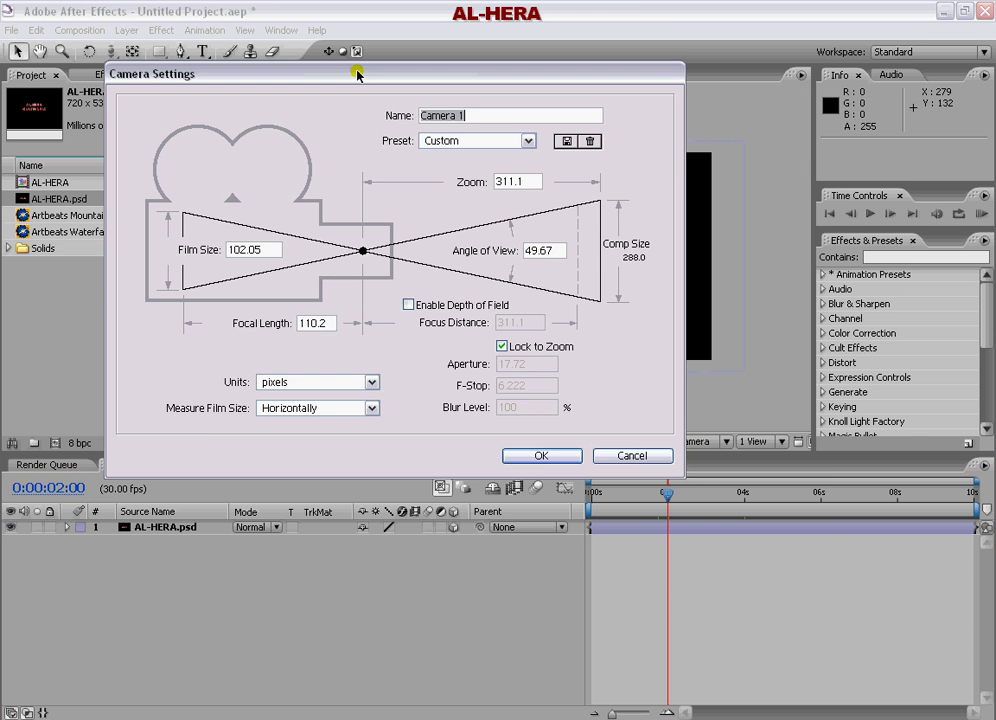
drag(357, 74, 415, 153)
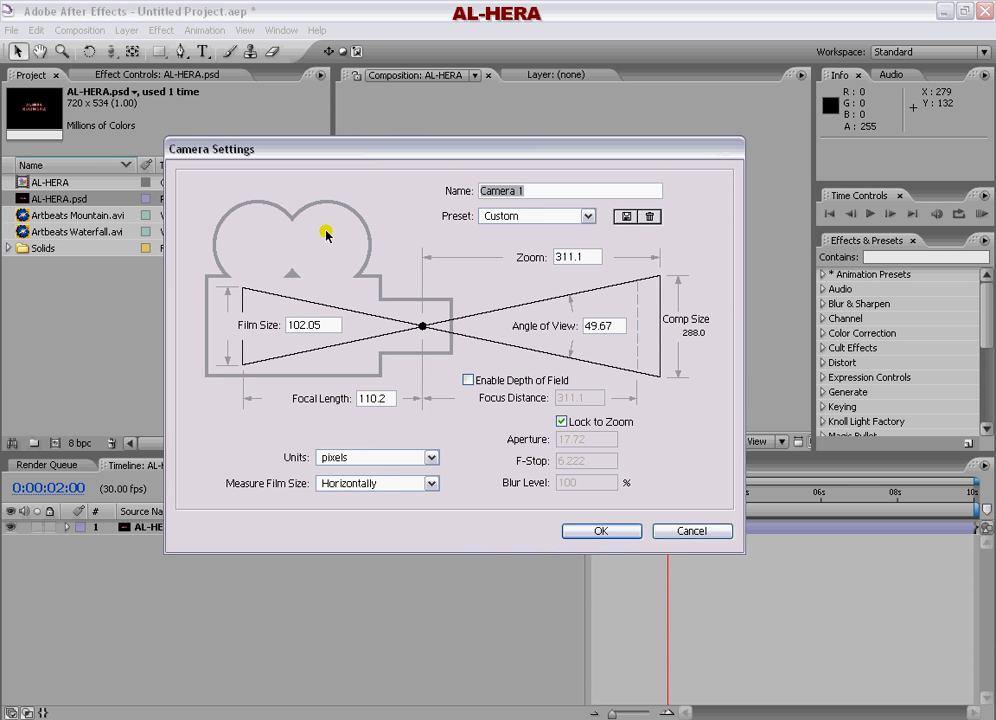
click(572, 220)
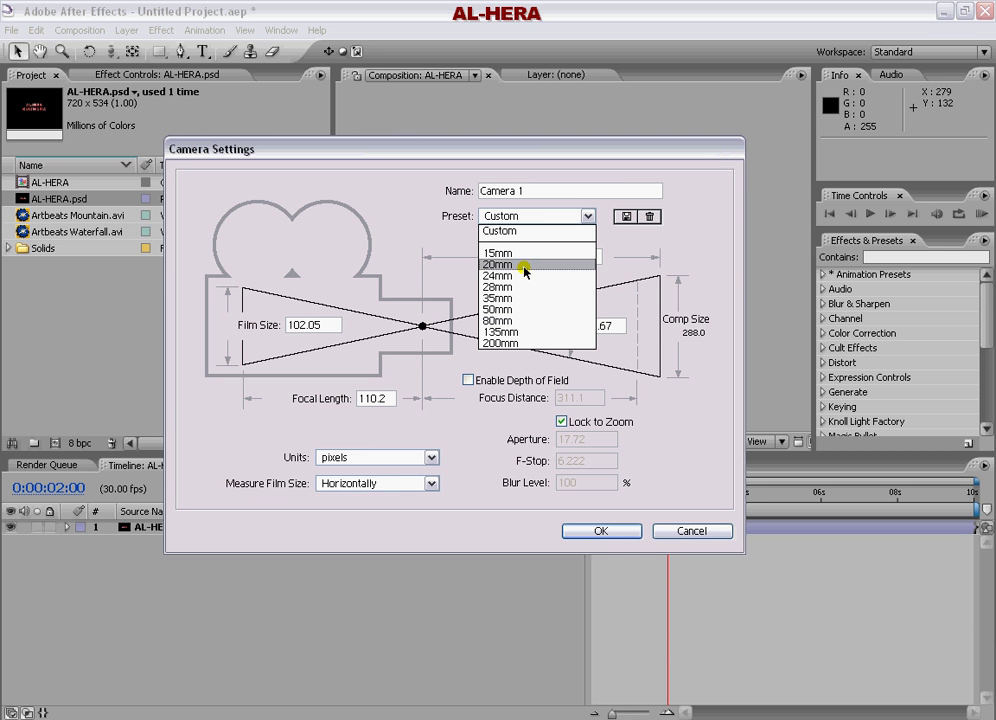
click(459, 250)
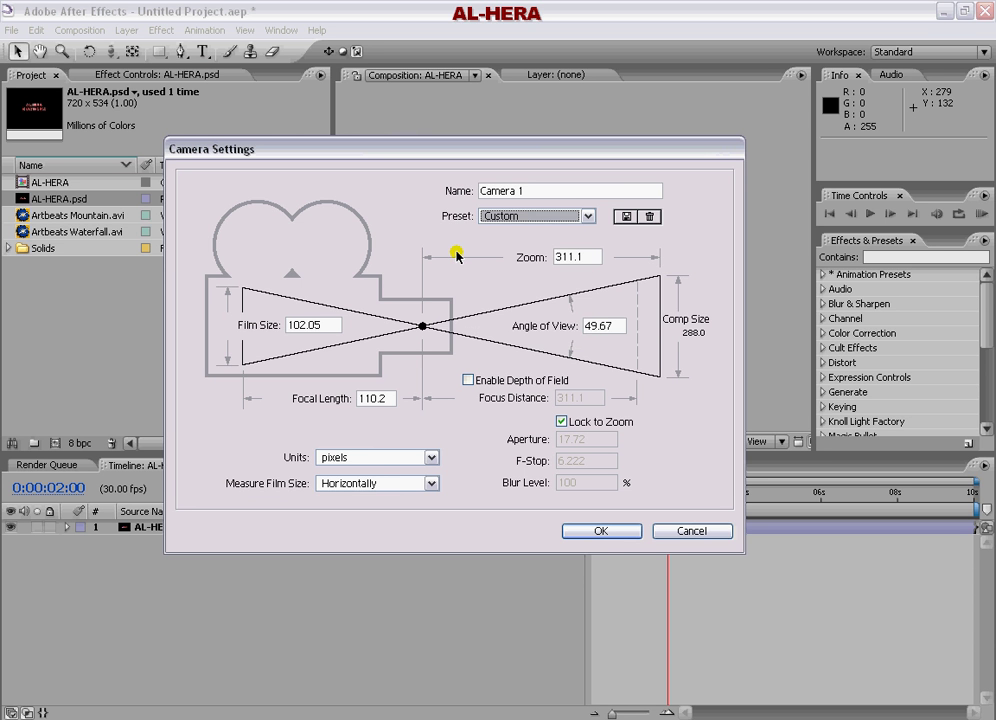
double_click(591, 256)
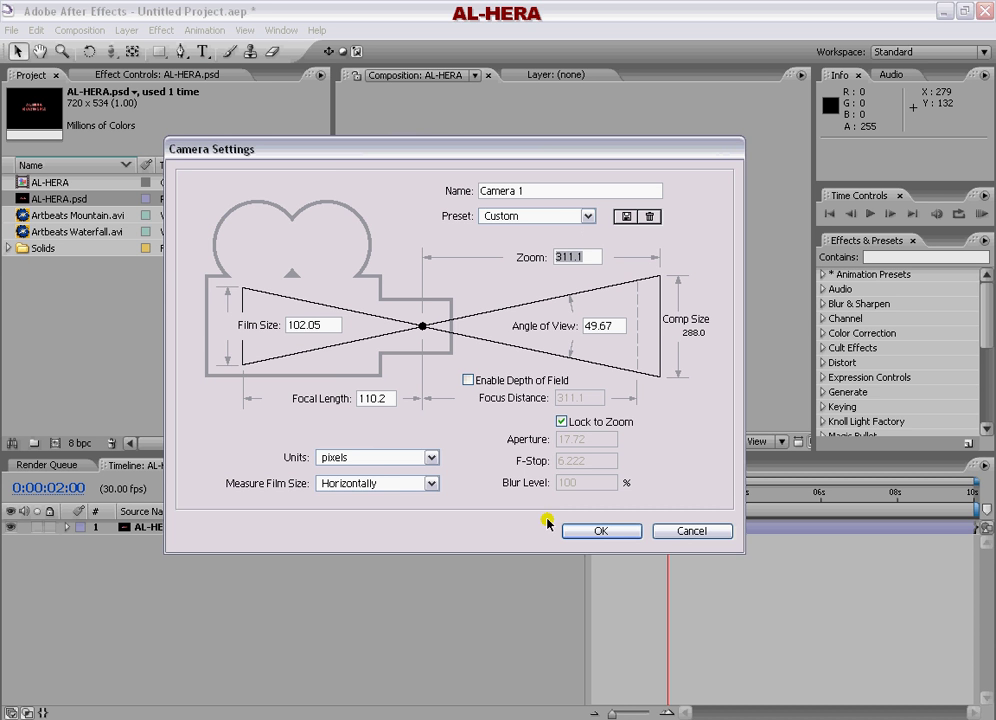
click(603, 531)
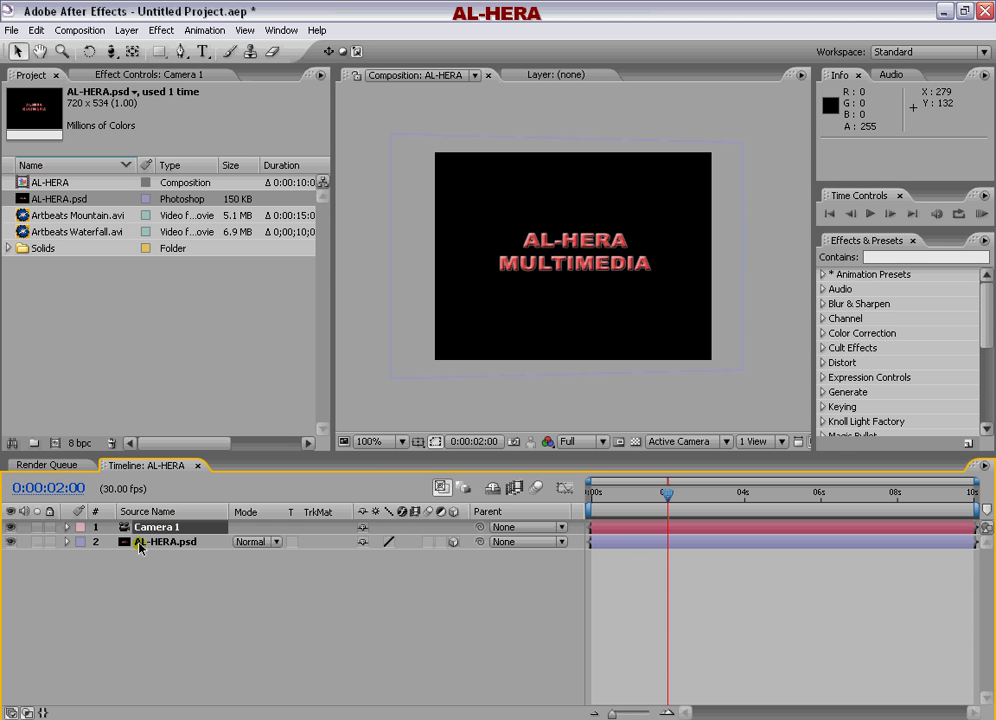
Try an X position of 264 and a Y orientation of 16° on the camera, and reset its transform.
click(67, 528)
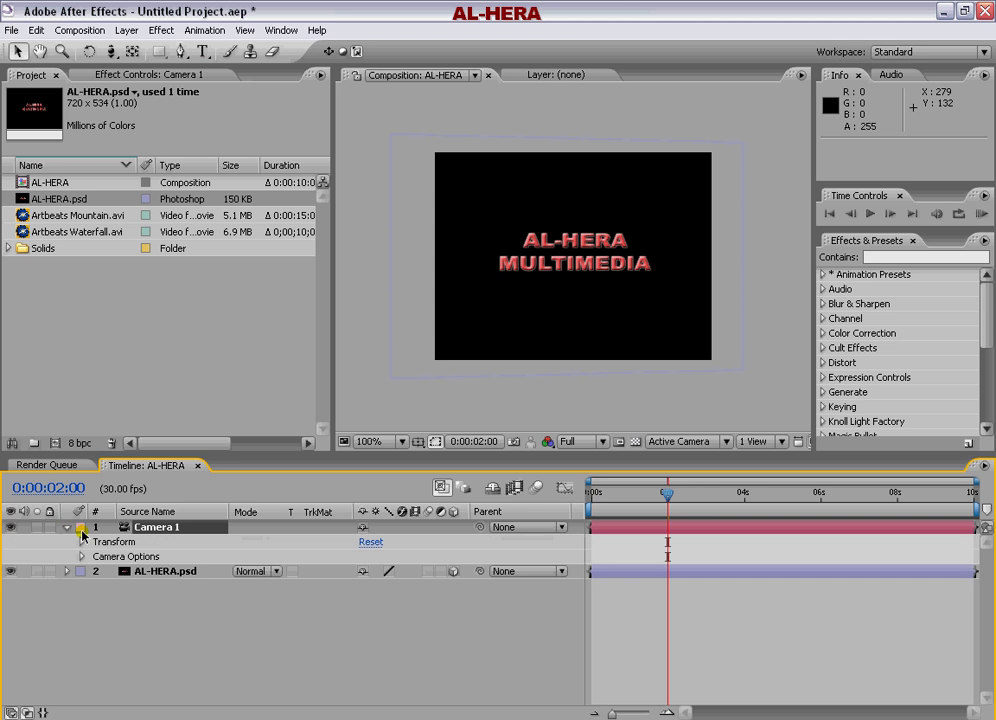
click(83, 543)
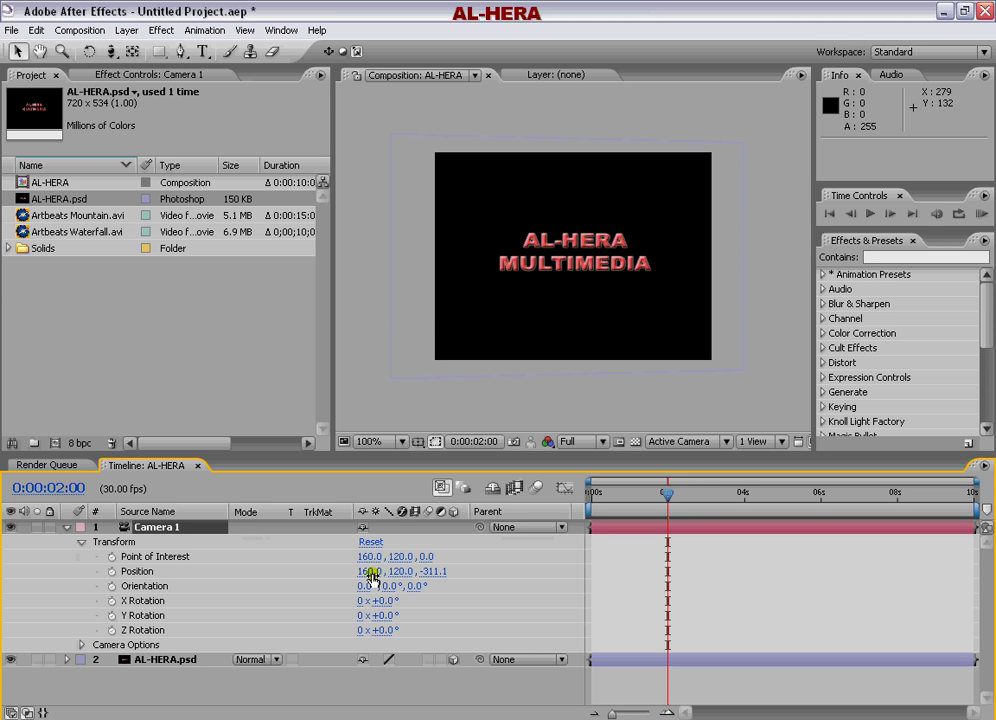
drag(370, 576, 478, 628)
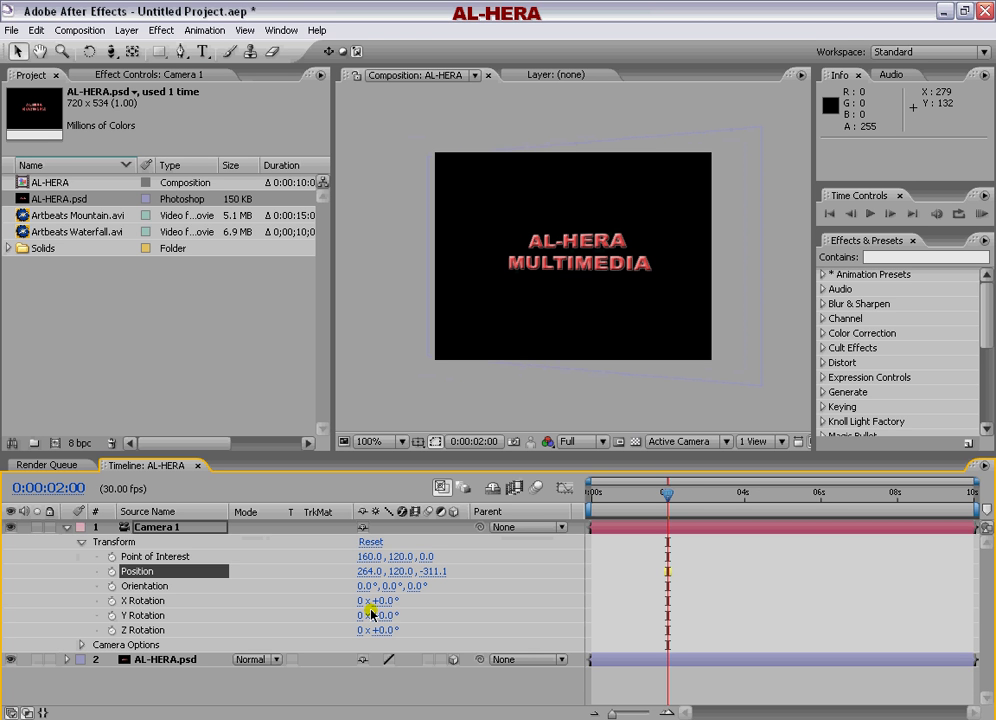
click(392, 587)
drag(392, 587, 458, 541)
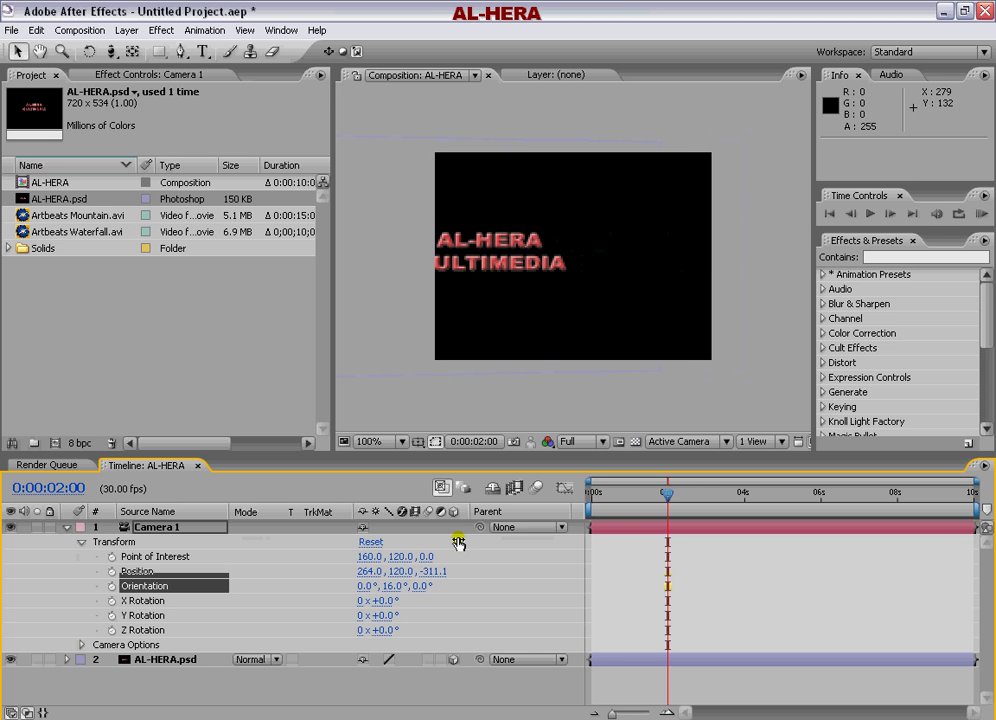
click(378, 543)
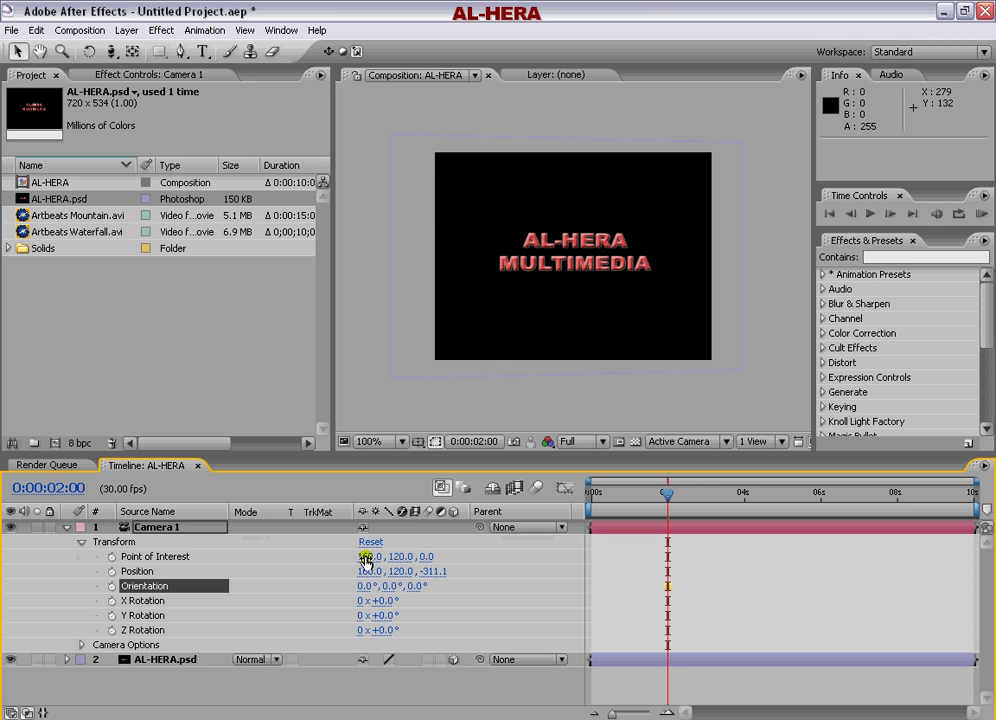
Set the camera's point of interest X to 140 and its zoom to 404.1 pixels.
mouse_move(366, 563)
mouse_down()
mouse_move(138, 563)
mouse_move(577, 563)
mouse_move(359, 560)
mouse_up()
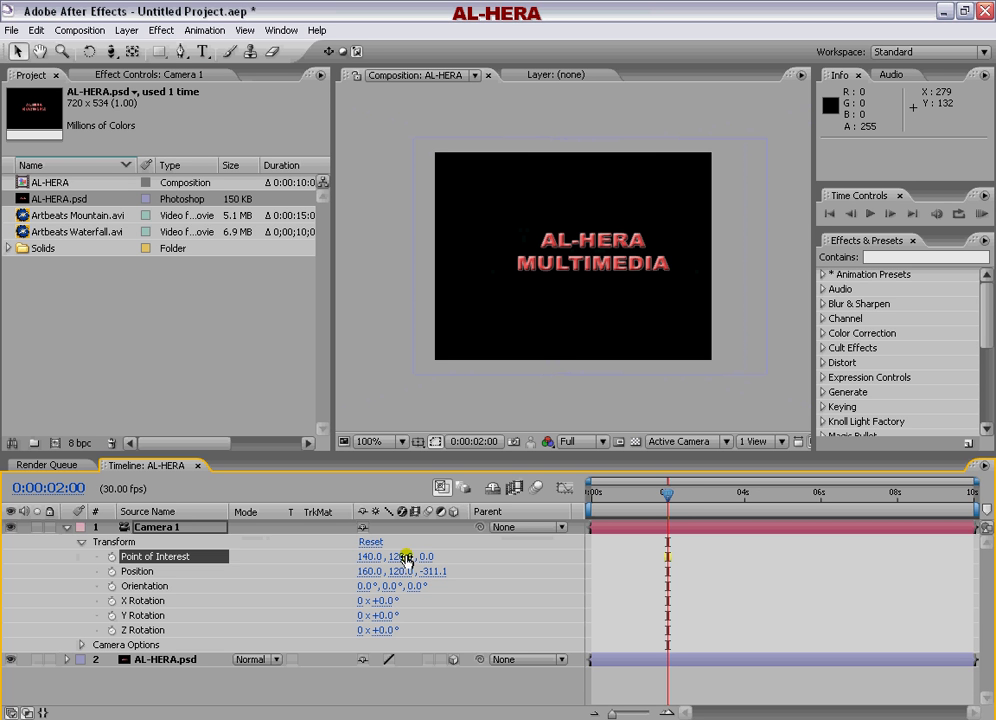
drag(400, 561, 426, 612)
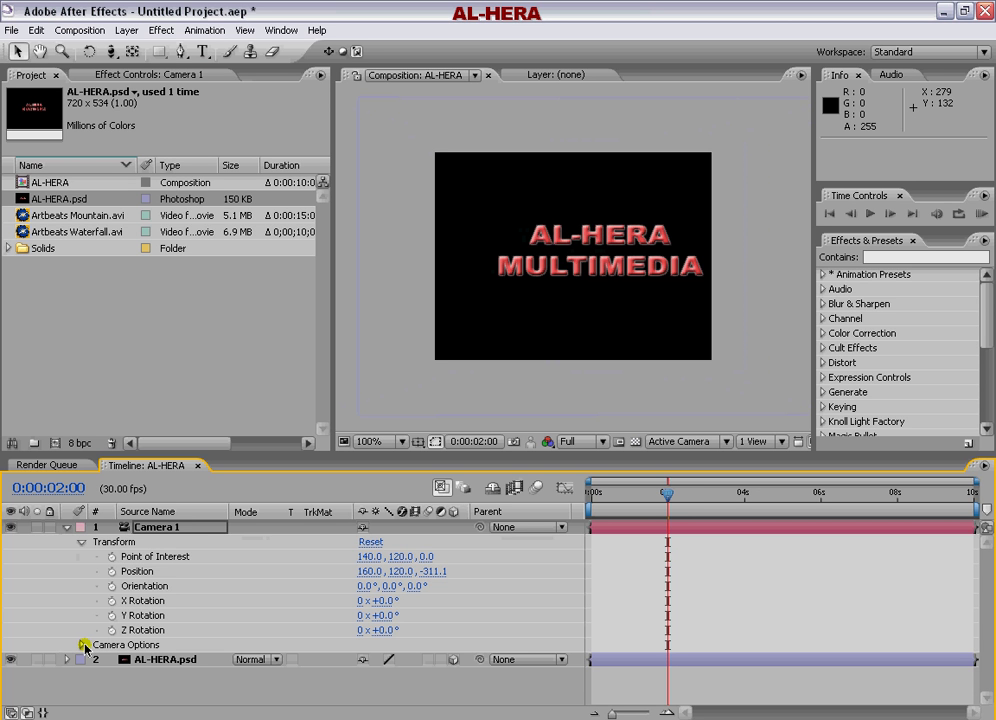
click(83, 645)
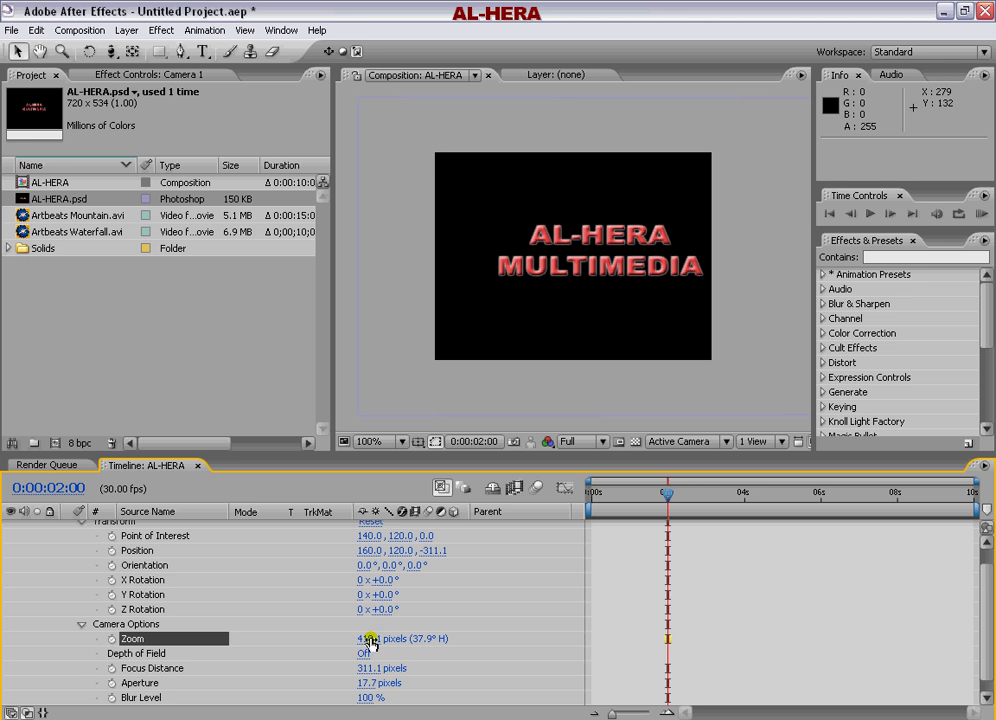
drag(370, 641, 418, 702)
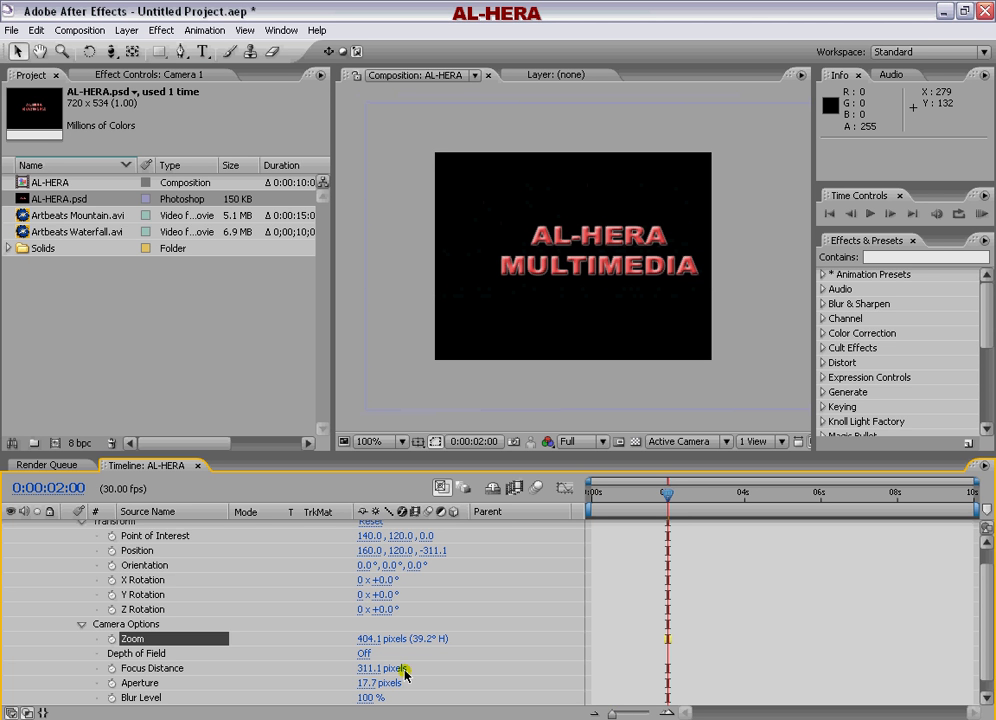
click(81, 627)
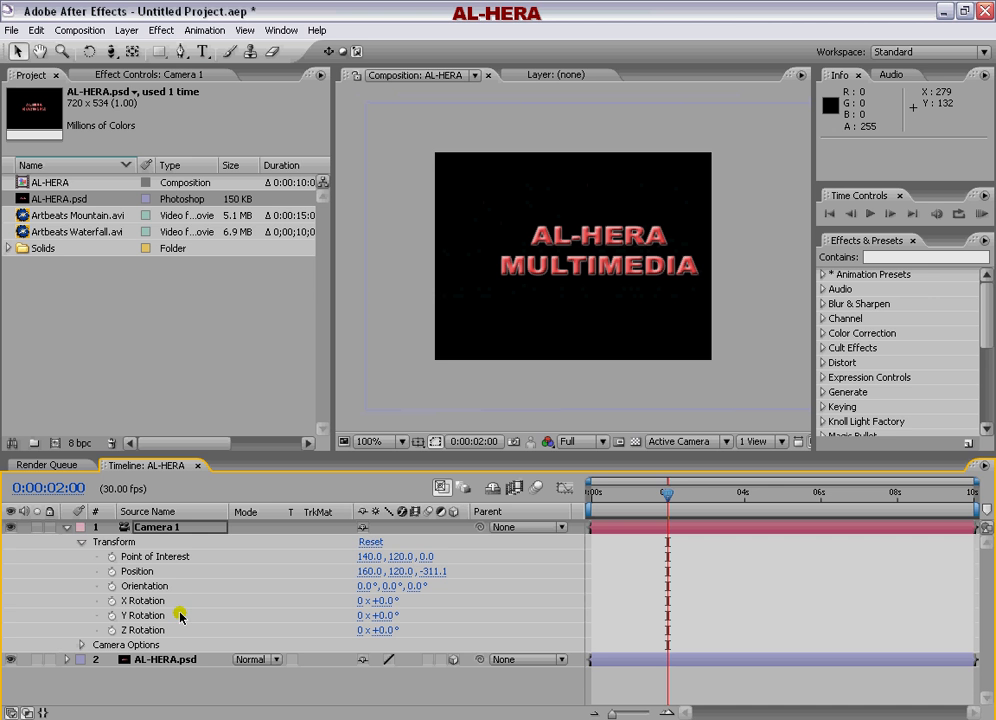
Set the camera's position to -188 in X and 202 in Y.
click(368, 572)
drag(368, 574, 77, 584)
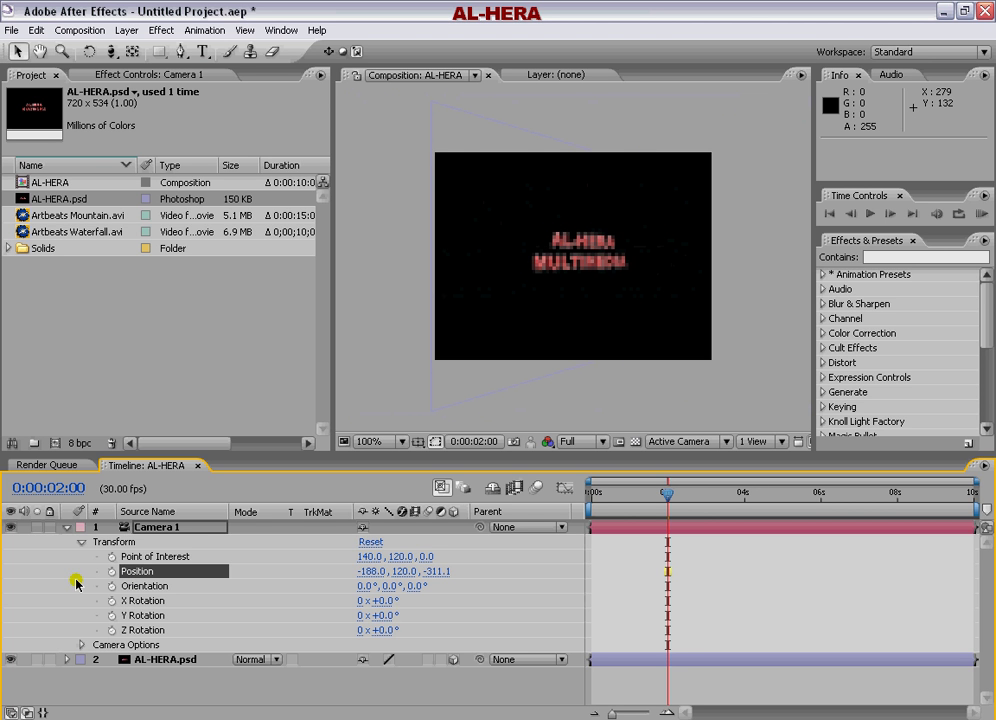
drag(404, 571, 462, 570)
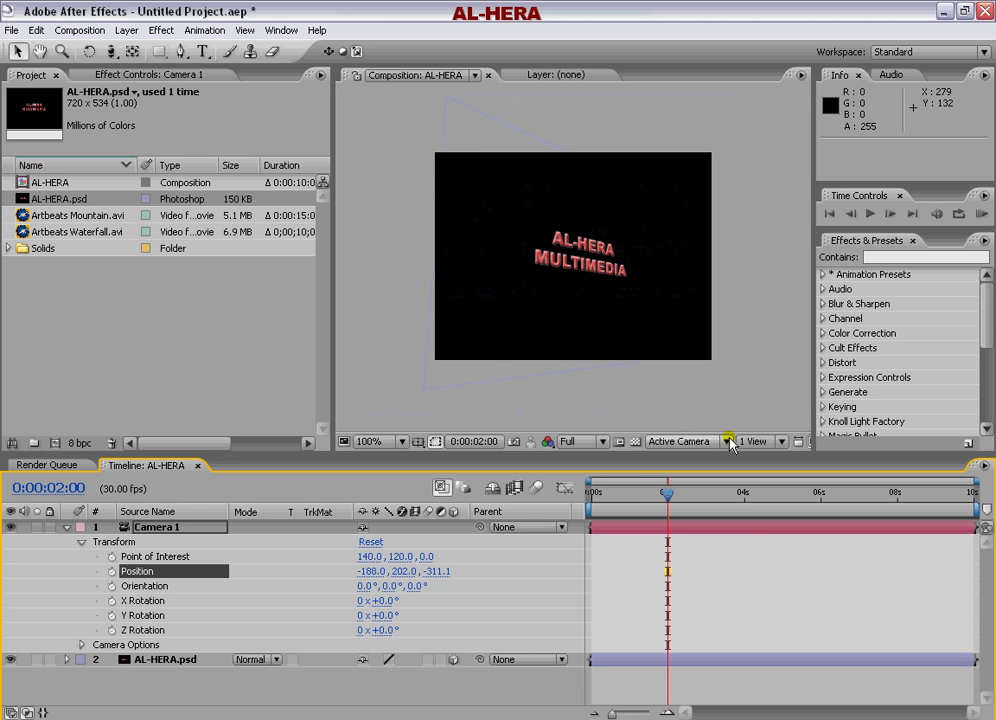
View the scene from Custom View 2 and set the camera's Y position to -393.
click(727, 441)
click(698, 600)
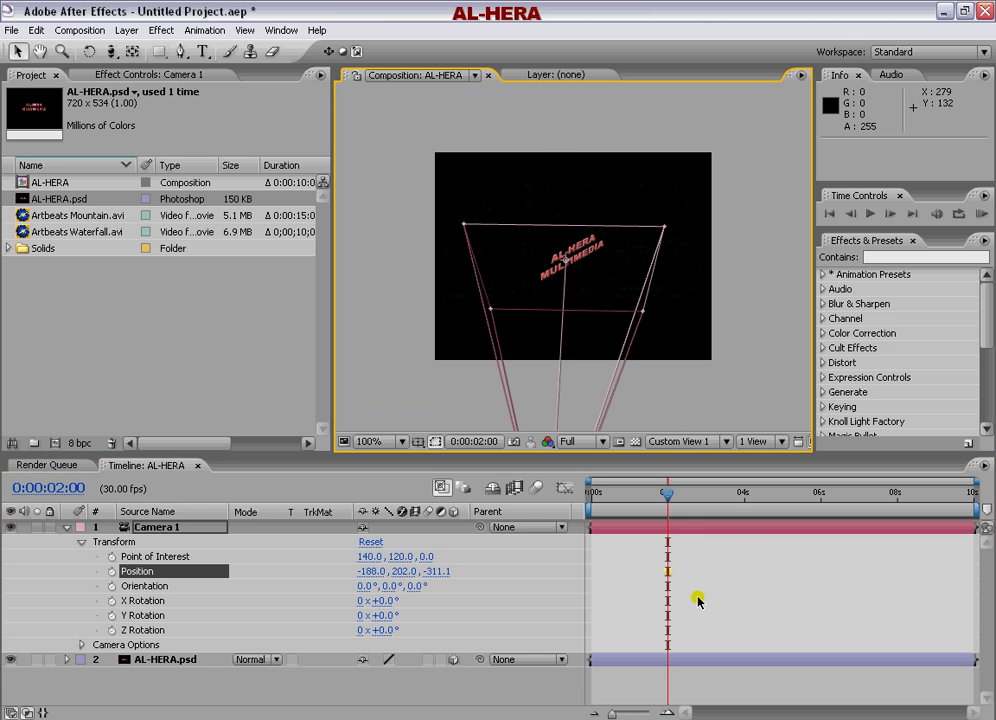
click(700, 441)
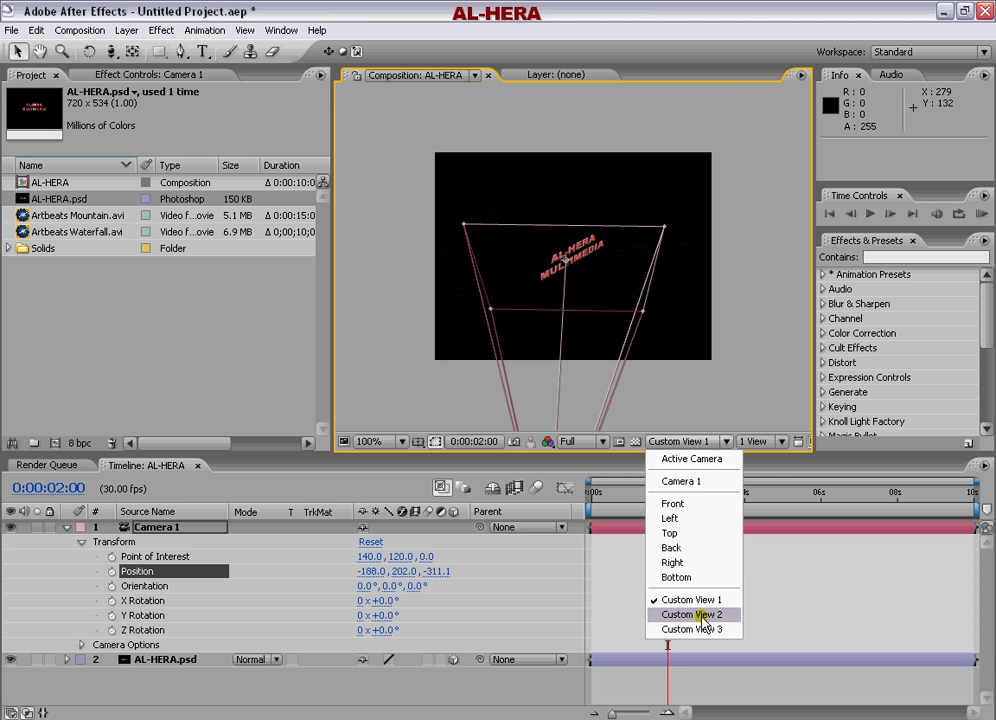
click(703, 615)
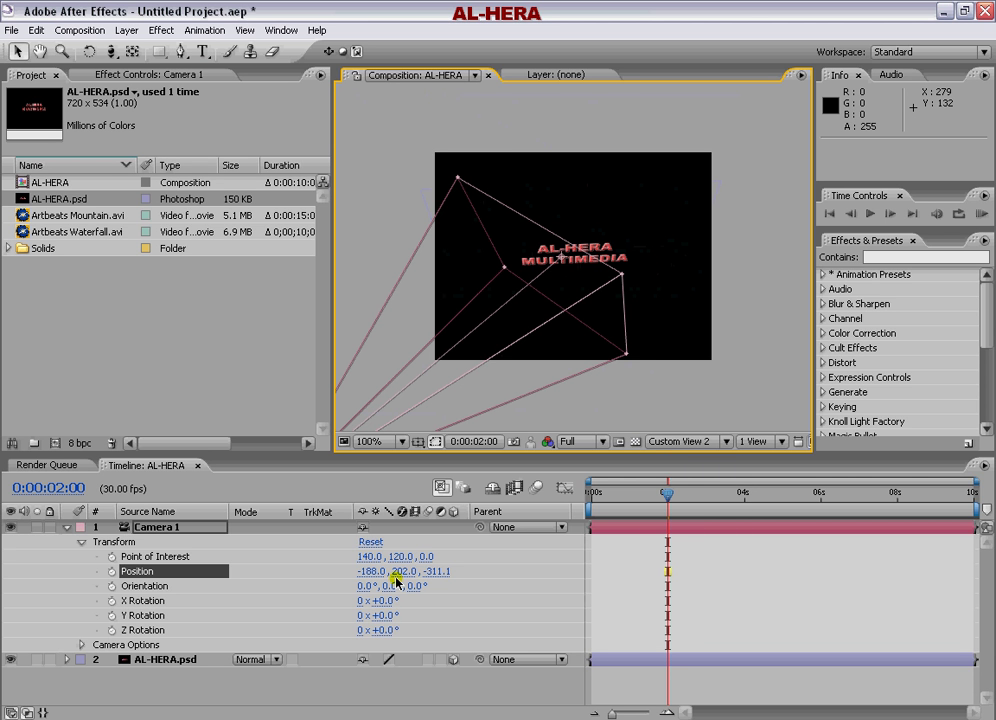
drag(396, 579, 44, 418)
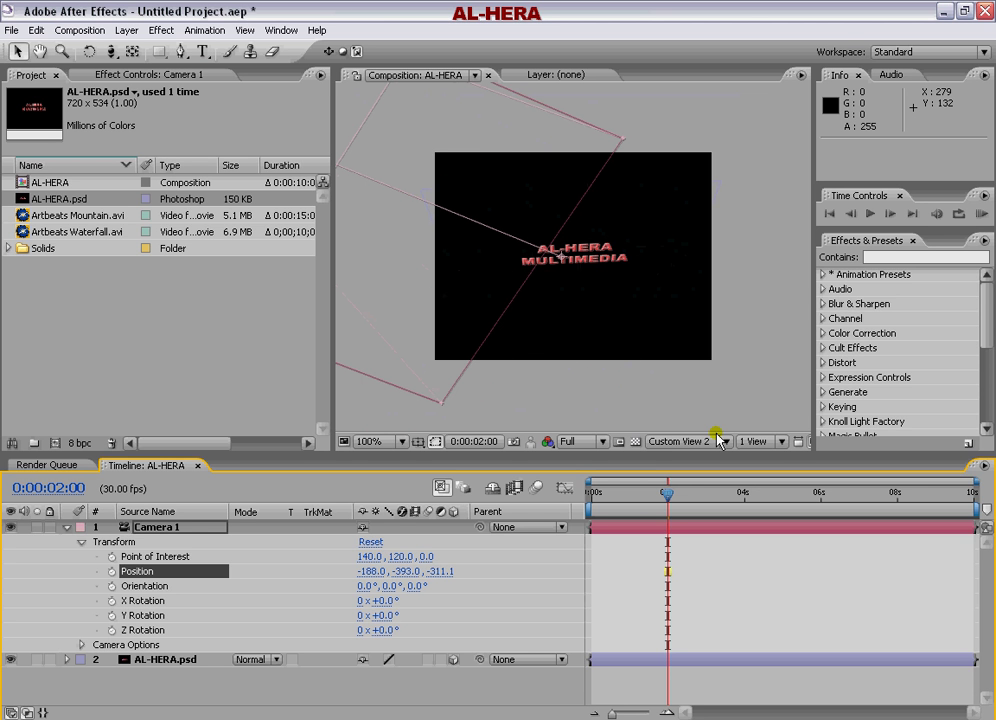
Arrange the composition viewer as 4 Views - Top and set the camera's Y position to -292.
click(777, 445)
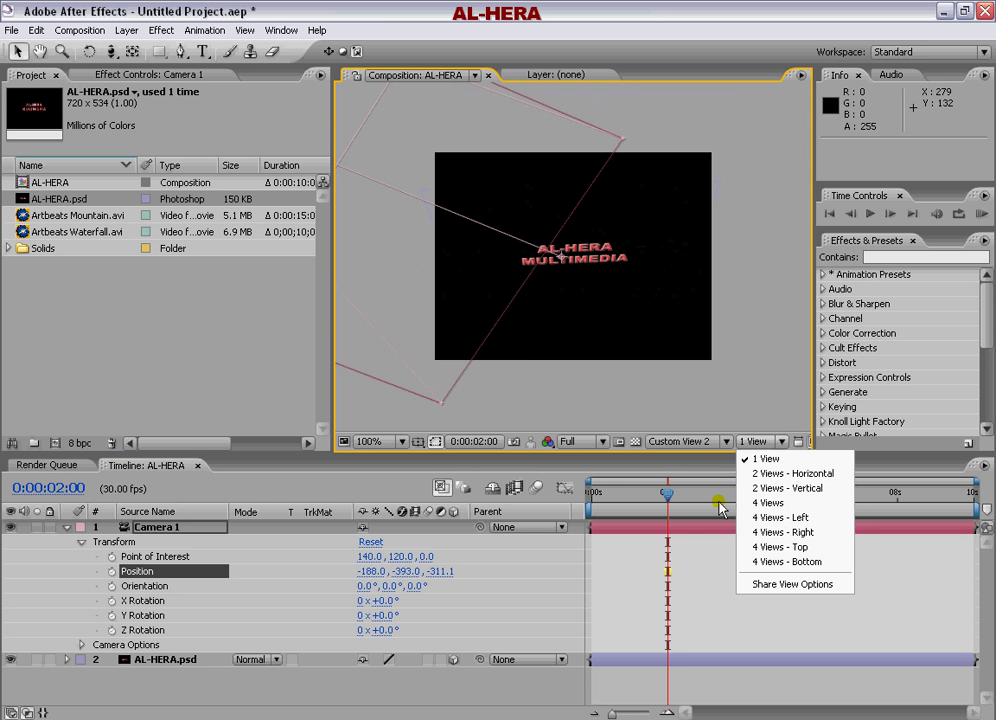
click(800, 547)
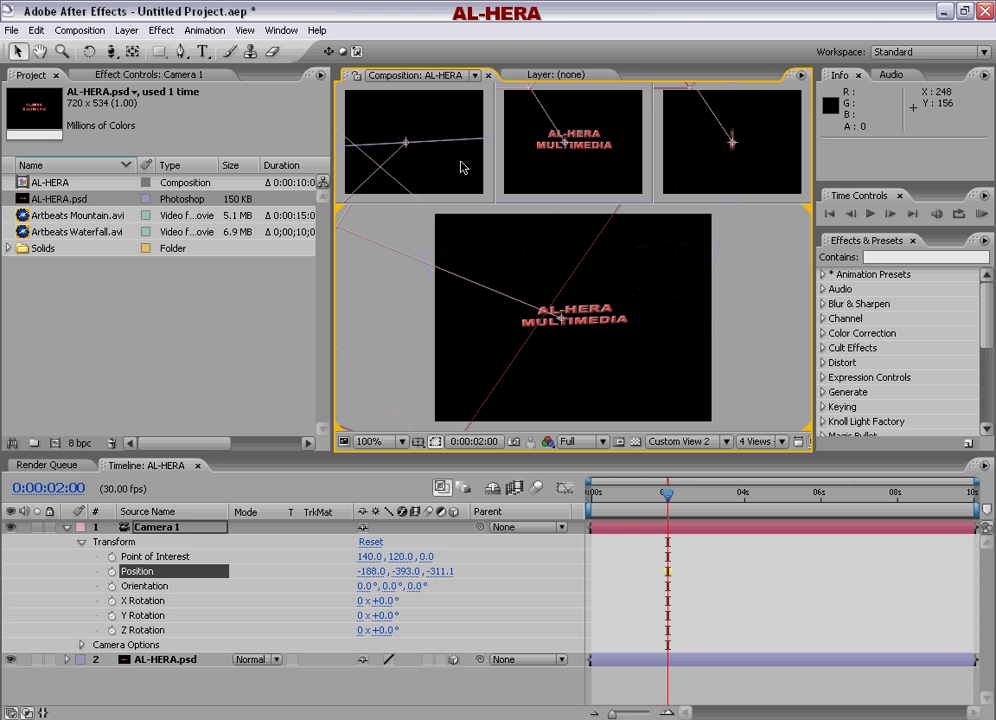
click(765, 442)
drag(385, 572, 631, 505)
Show the Active Camera in the large view, and set the camera's Y position to 315 and point of interest Y to 175.
click(712, 441)
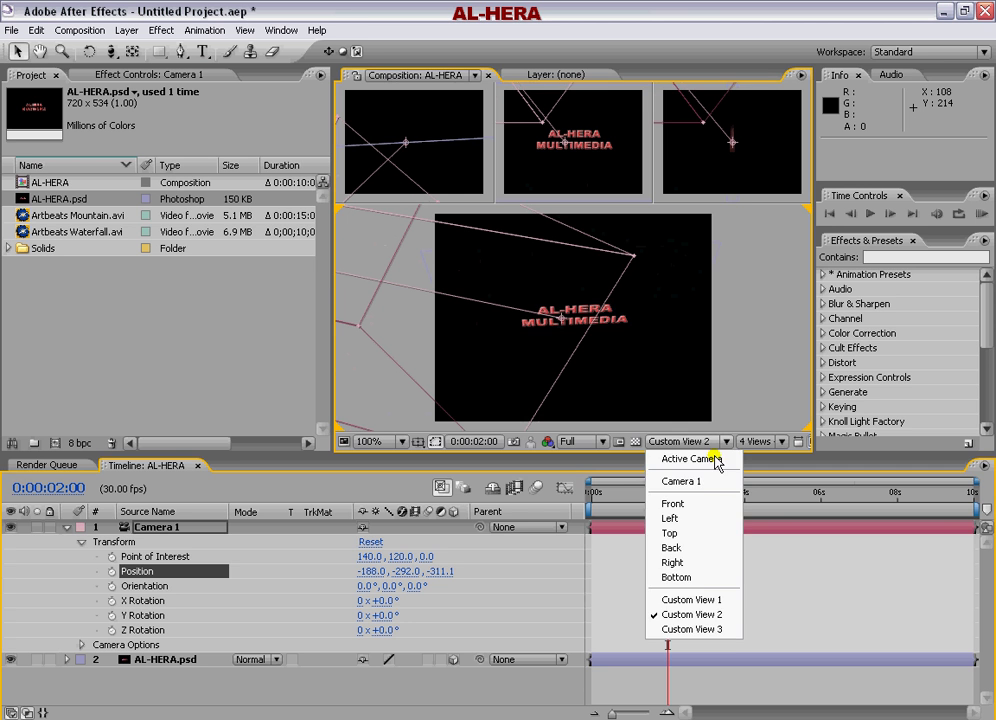
click(714, 459)
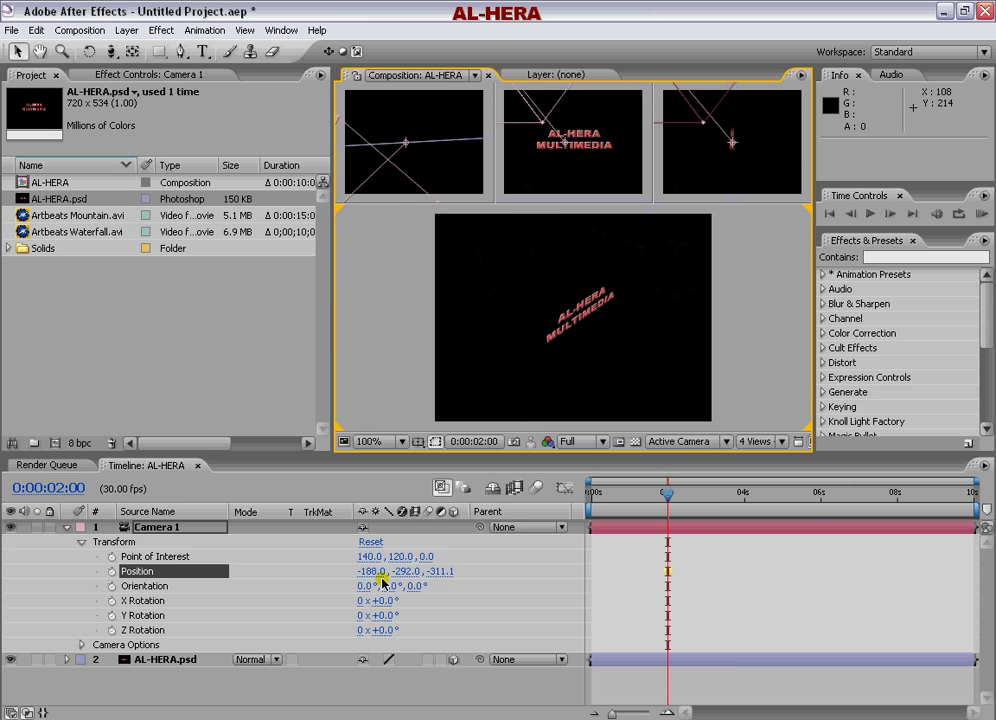
drag(415, 576, 464, 558)
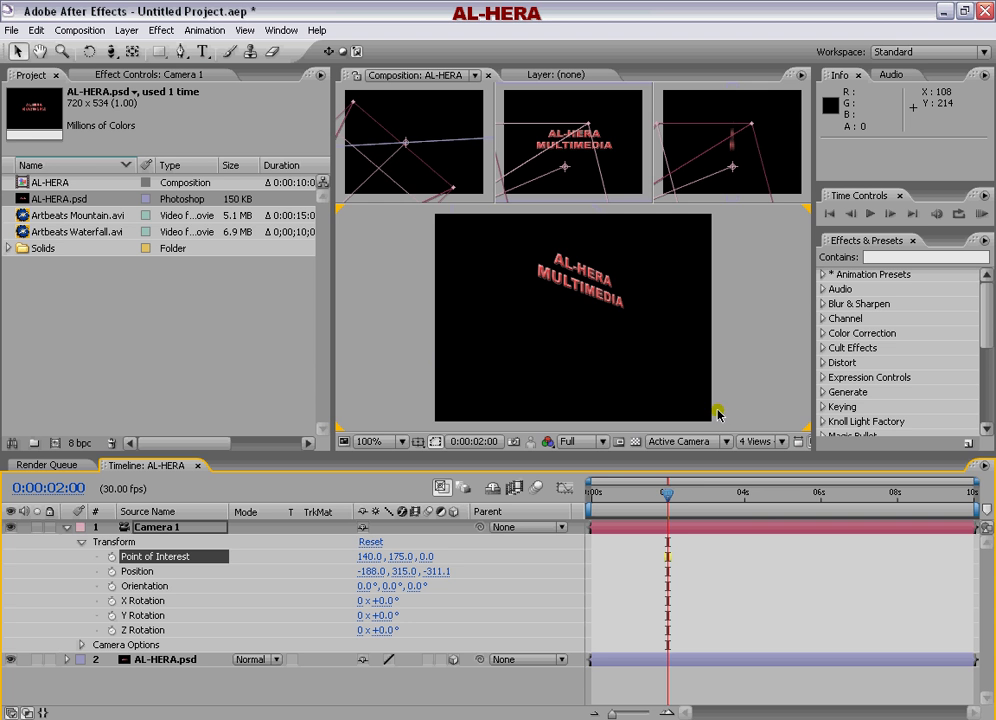
In the Top view at 25%, move the camera along Z to -255.1, carrying its point of interest to Z 56.
click(729, 442)
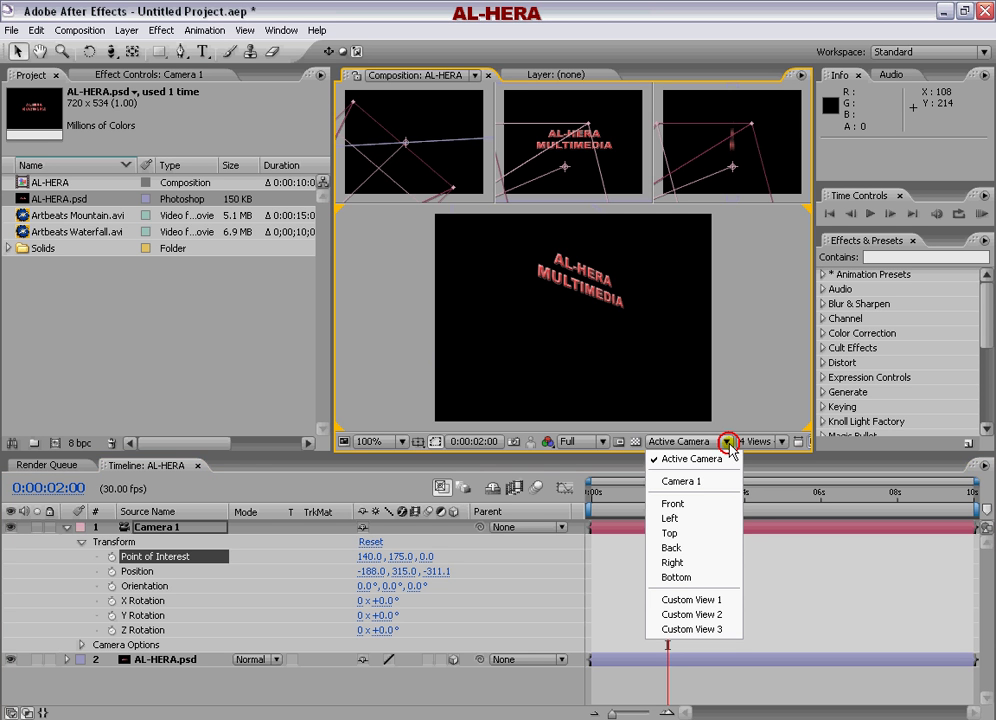
click(683, 535)
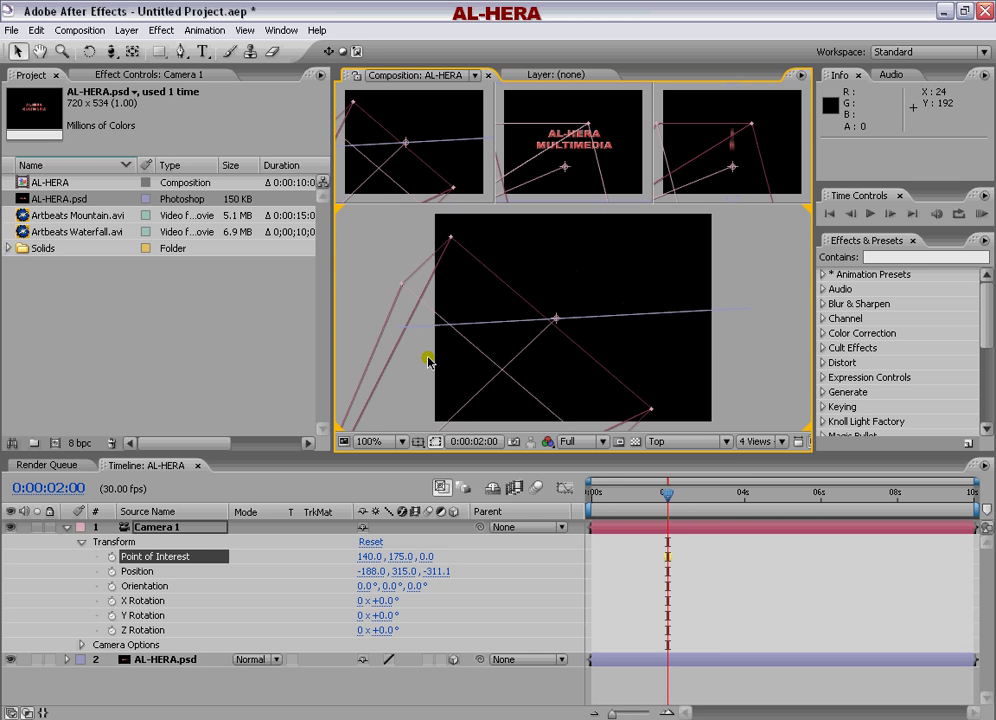
key(comma)
key(comma)
key(comma)
key(comma)
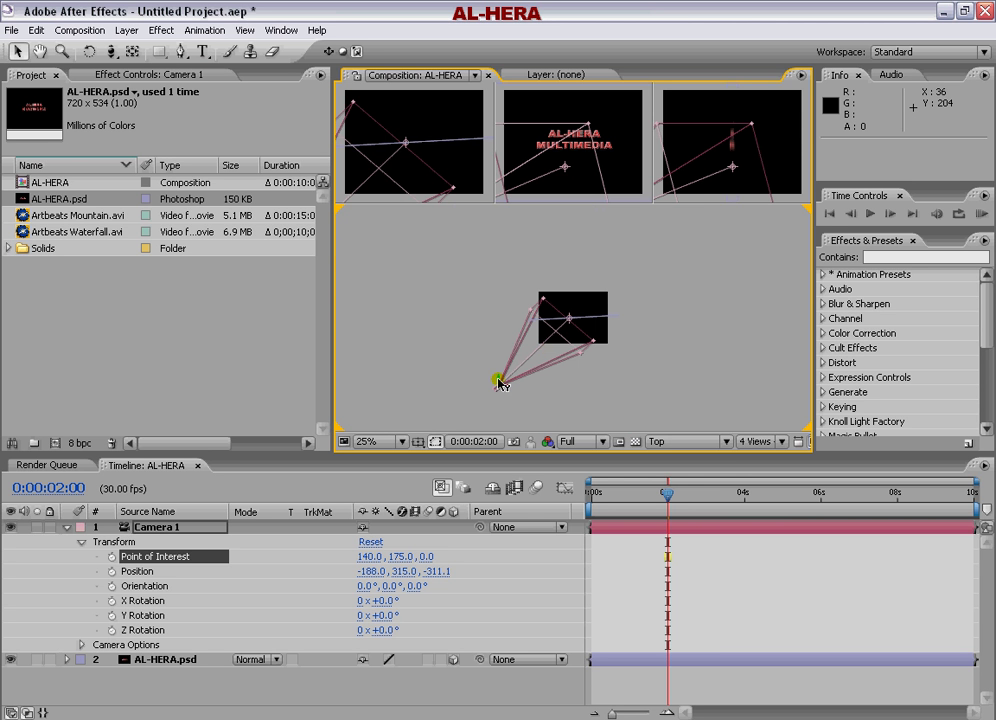
mouse_move(500, 383)
mouse_down()
mouse_move(474, 252)
mouse_move(475, 369)
mouse_move(515, 366)
mouse_move(530, 384)
mouse_move(600, 390)
mouse_move(500, 389)
mouse_up()
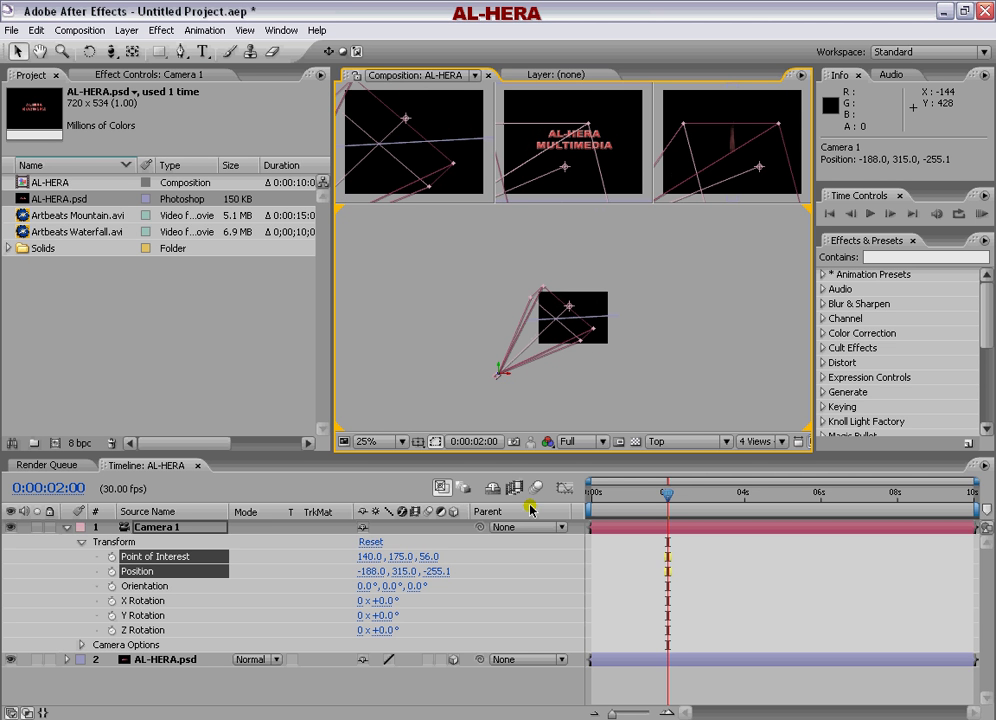
Set the camera's Y position to 357, return the large view to Active Camera at 100%, and deselect the camera.
click(167, 573)
drag(382, 578, 679, 464)
click(686, 441)
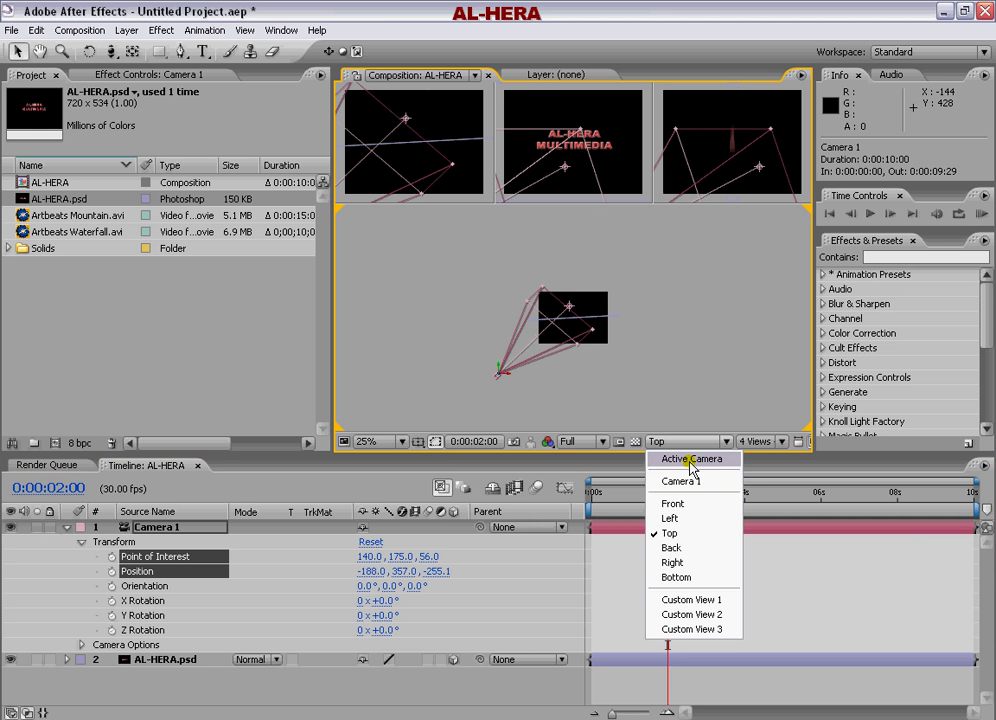
click(690, 460)
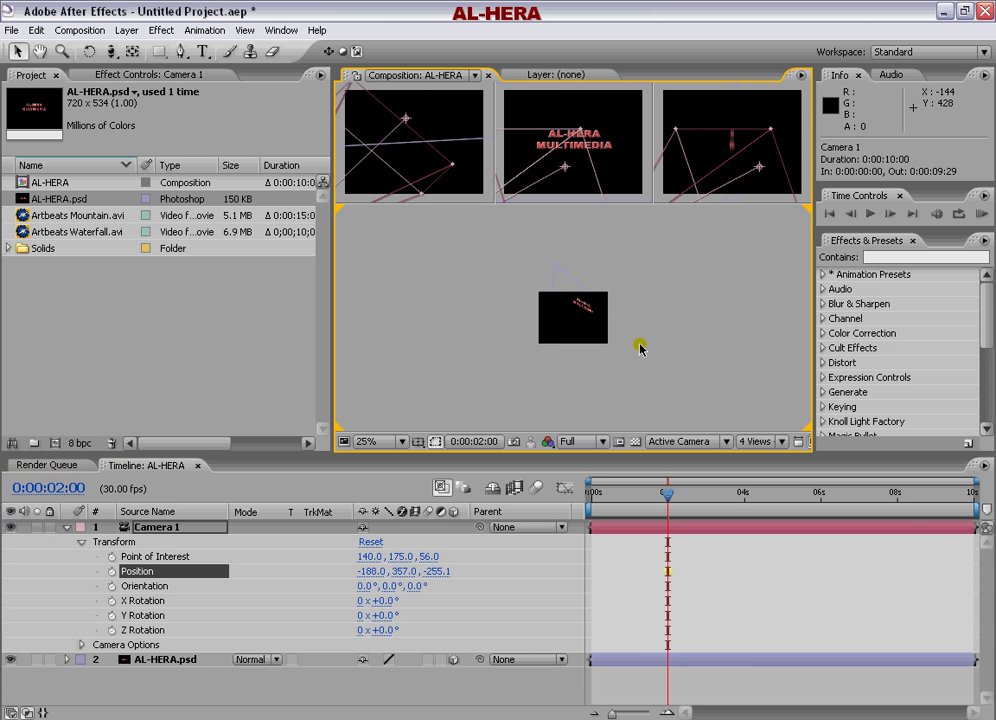
scroll(640, 347, up, 4)
scroll(641, 350, down, 2)
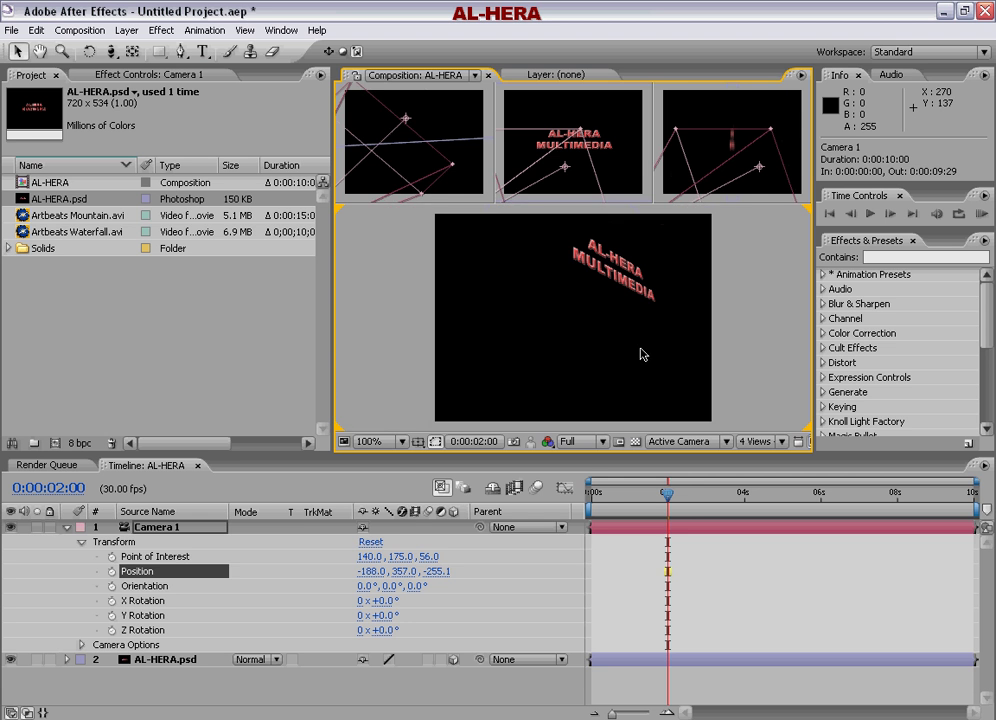
click(717, 375)
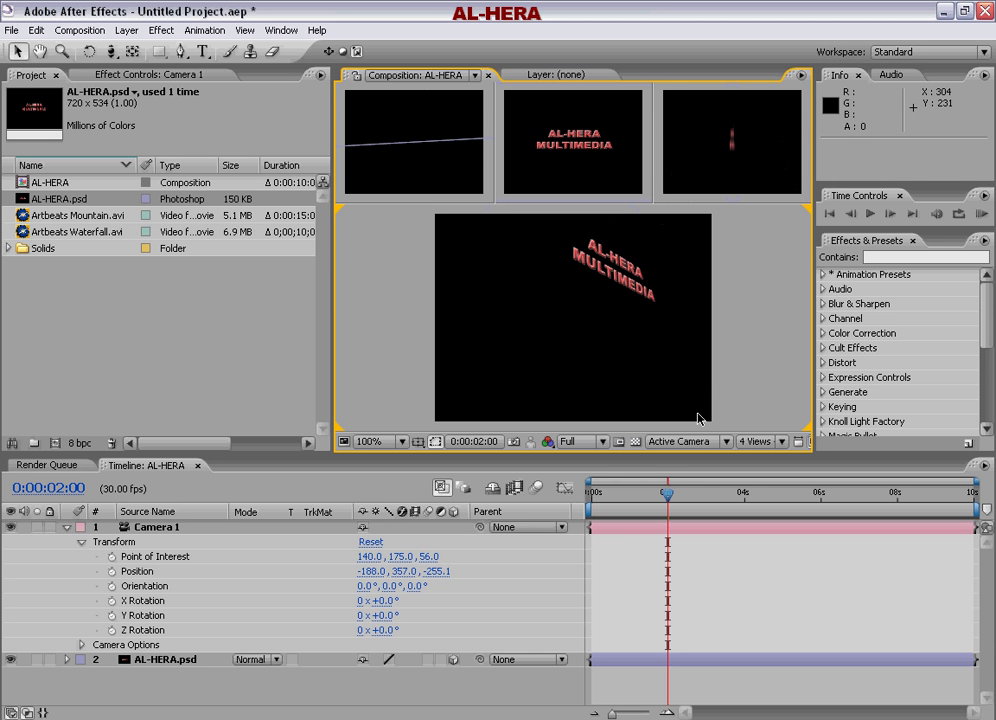